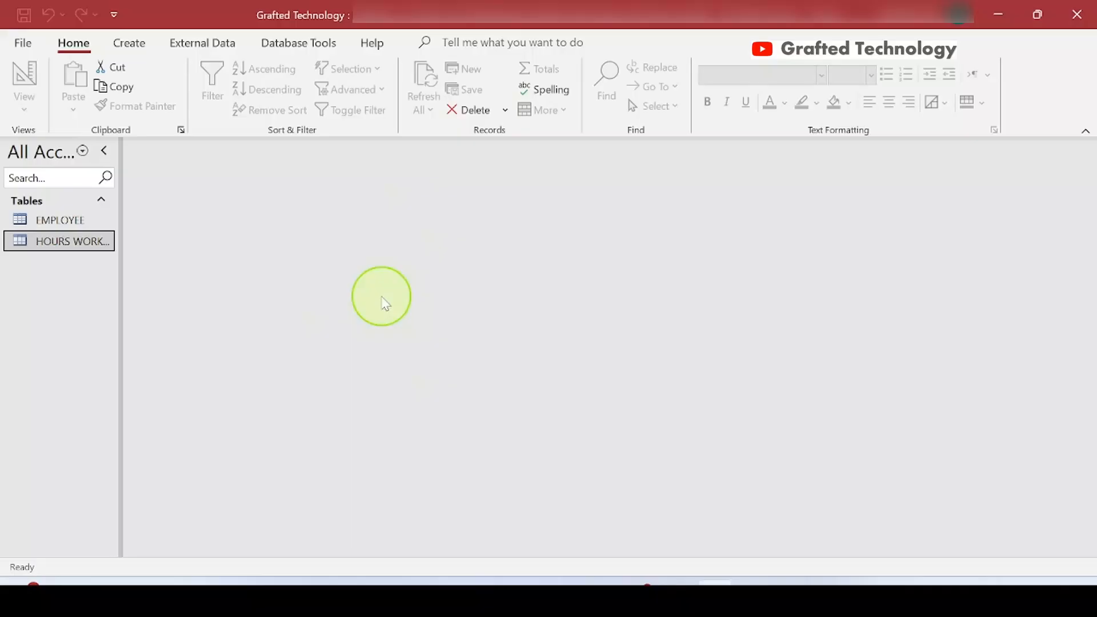
Step: Review the Green Park and Participants 2 sheets of the desktop workbook Athletes in Excel, close it and return to the Access database
left_click(999, 17)
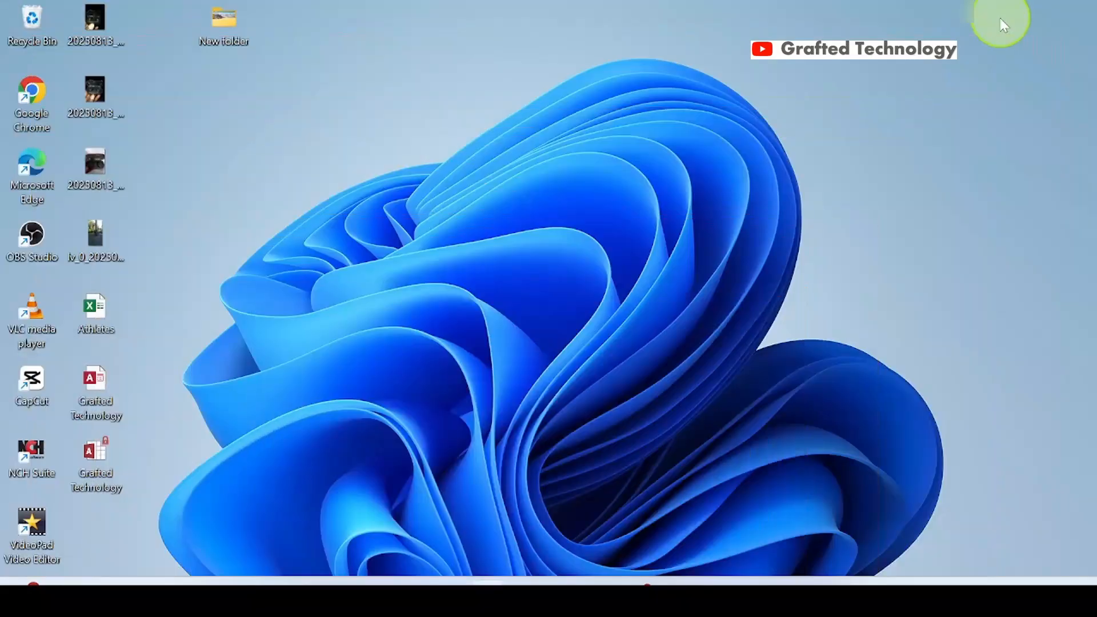
double_click(92, 314)
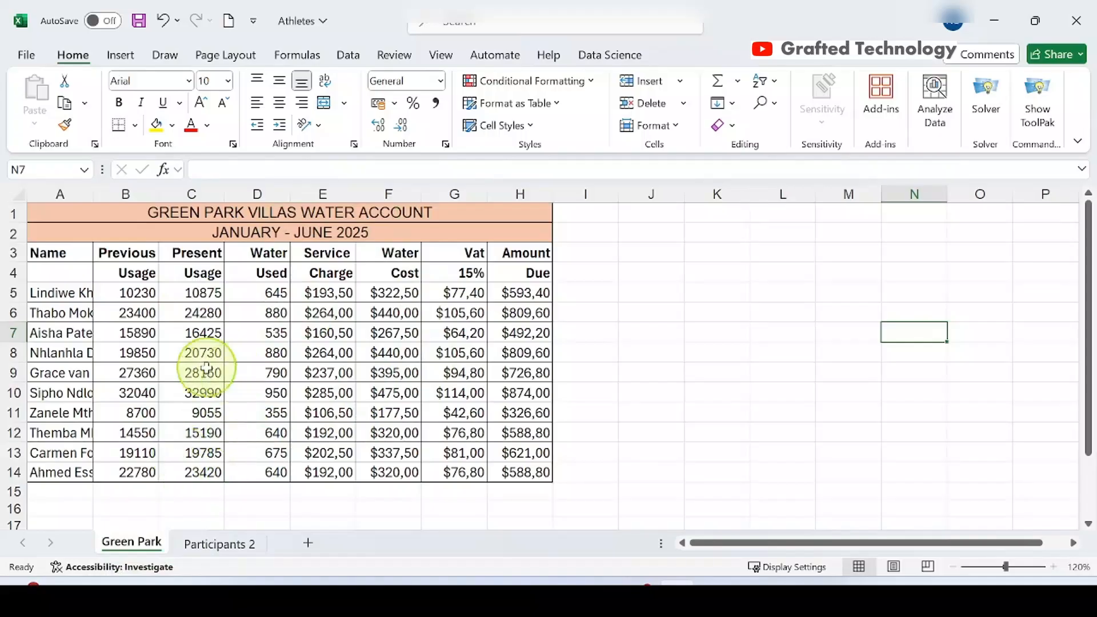
left_click(216, 545)
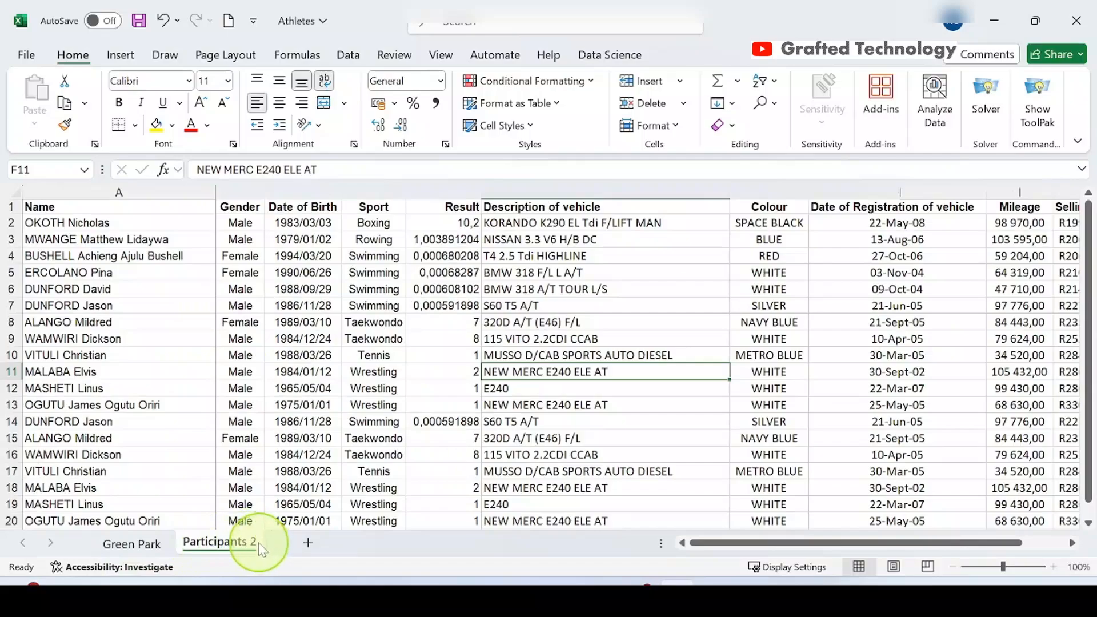
scroll(433, 353, "down", 2)
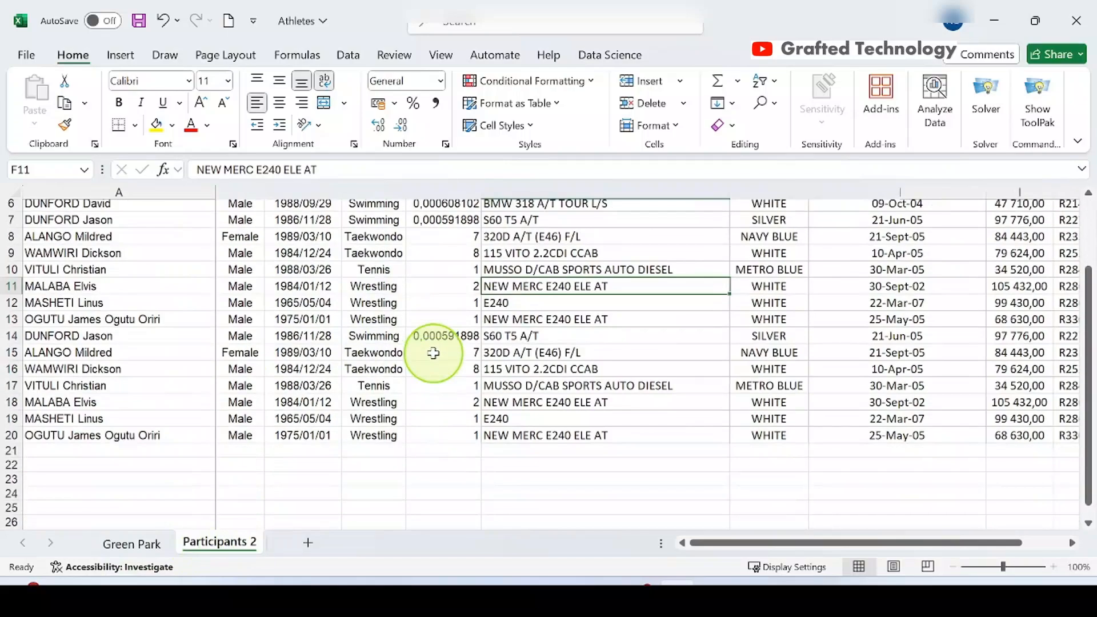
scroll(433, 353, "up", 2)
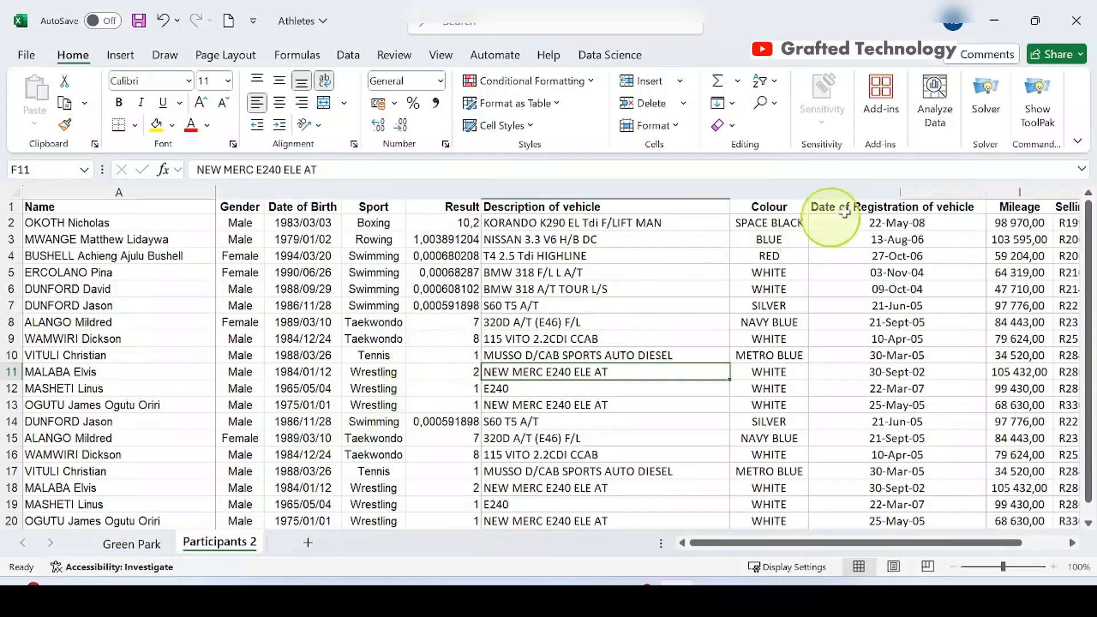
left_click(1077, 24)
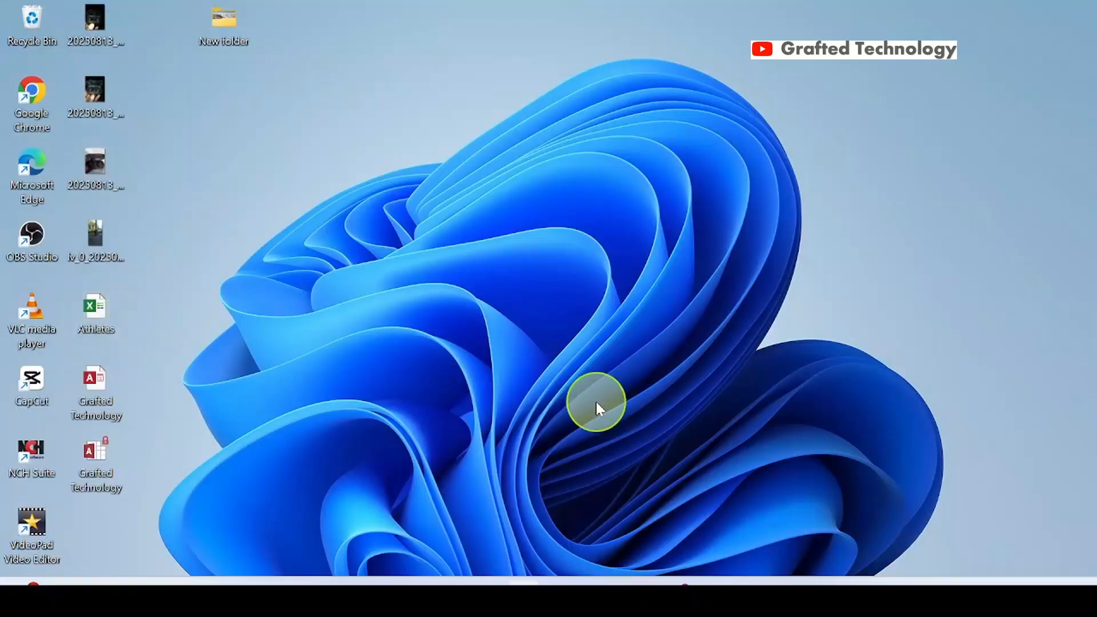
left_click(718, 581)
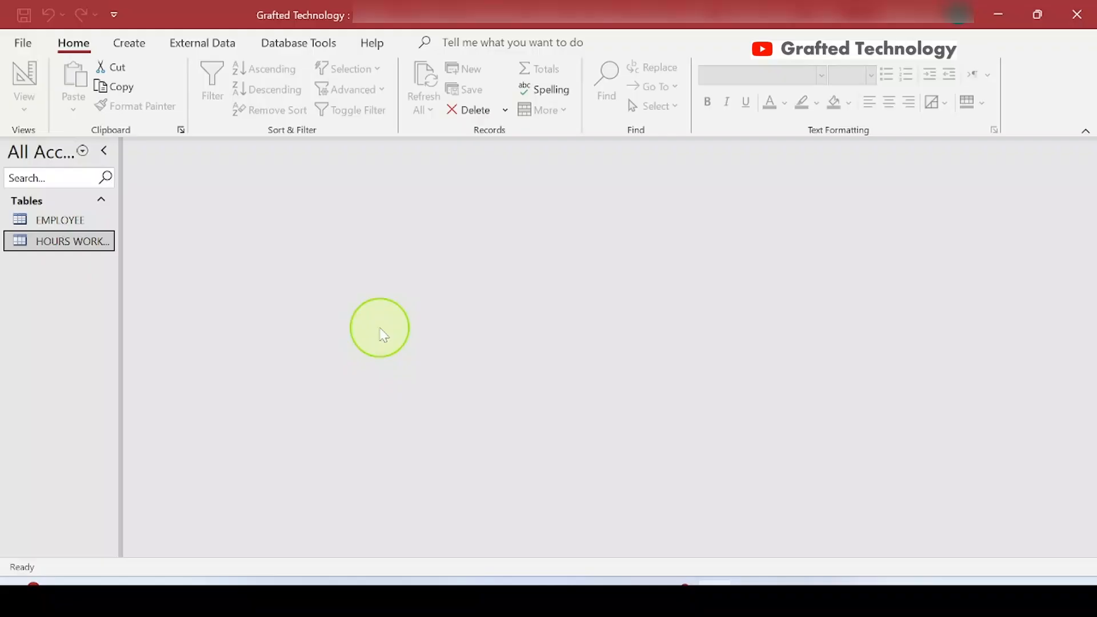
Step: Start an import of external data from an Excel file into the current database
left_click(205, 49)
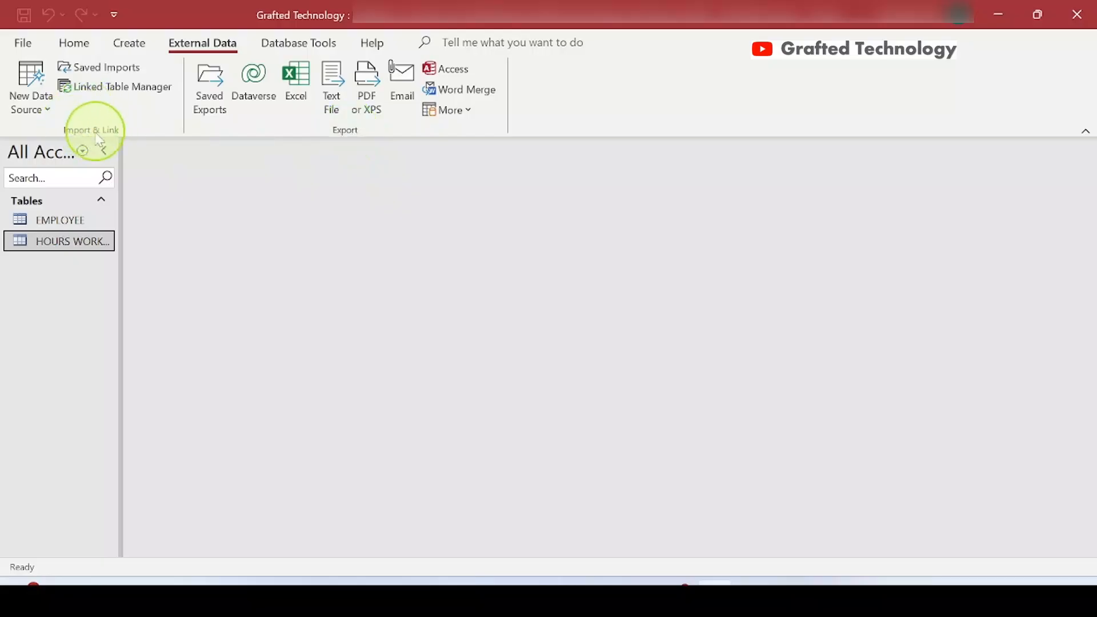
left_click(35, 112)
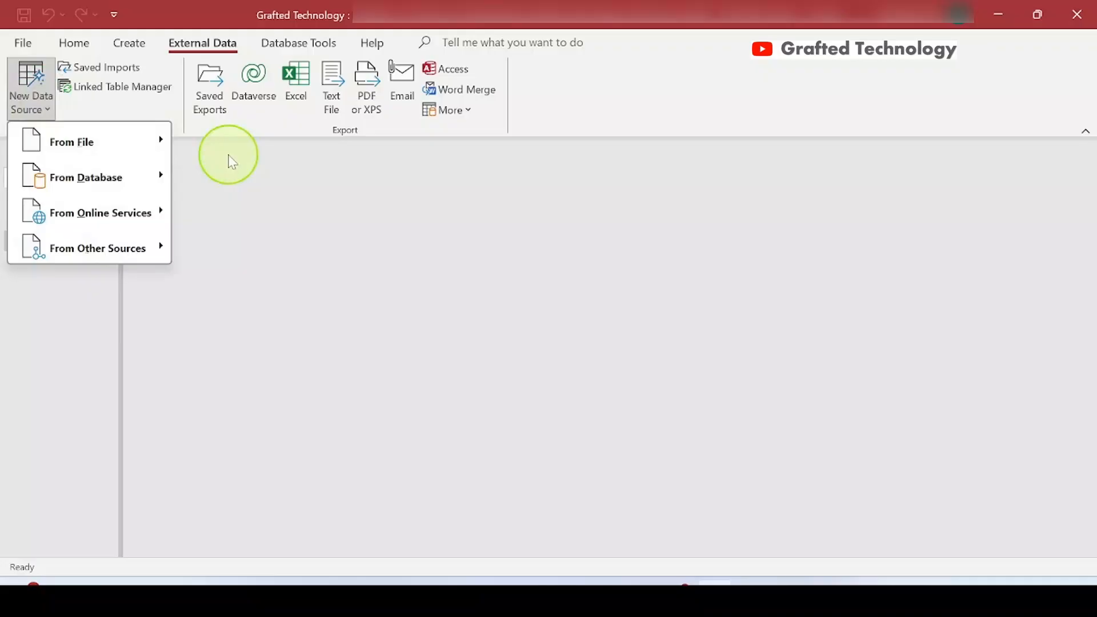
mouse_move(135, 149)
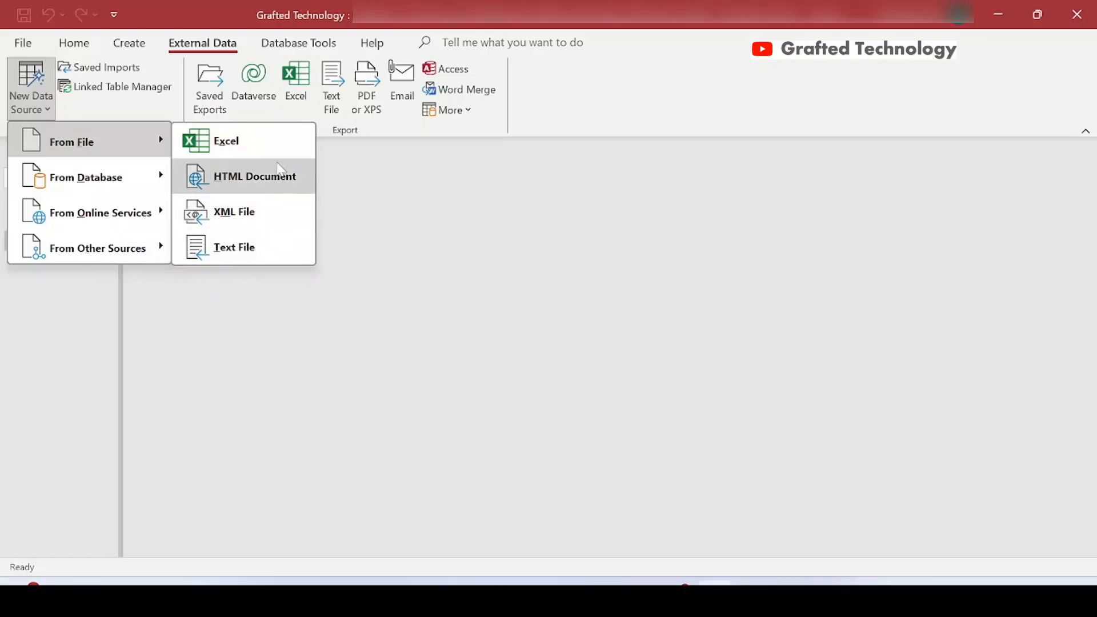
left_click(263, 149)
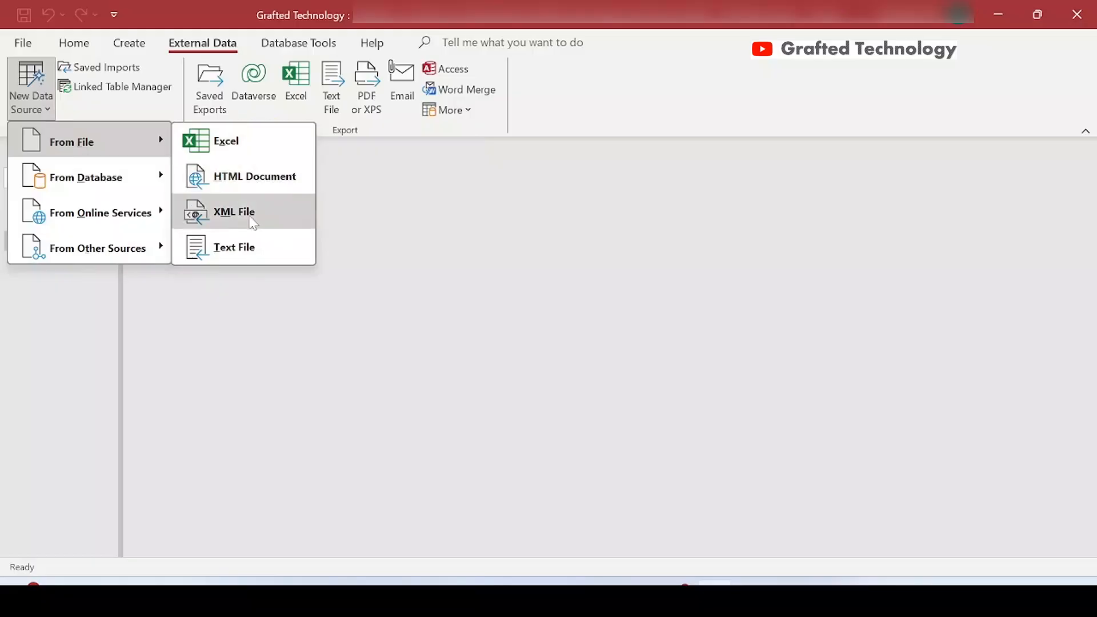
left_click(264, 251)
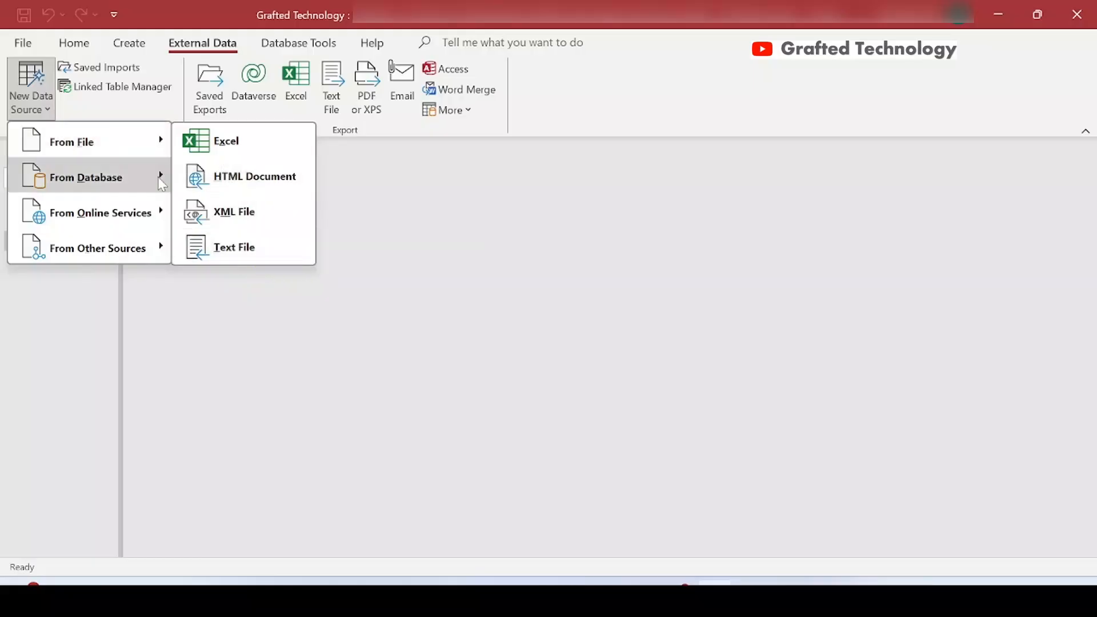
mouse_move(159, 178)
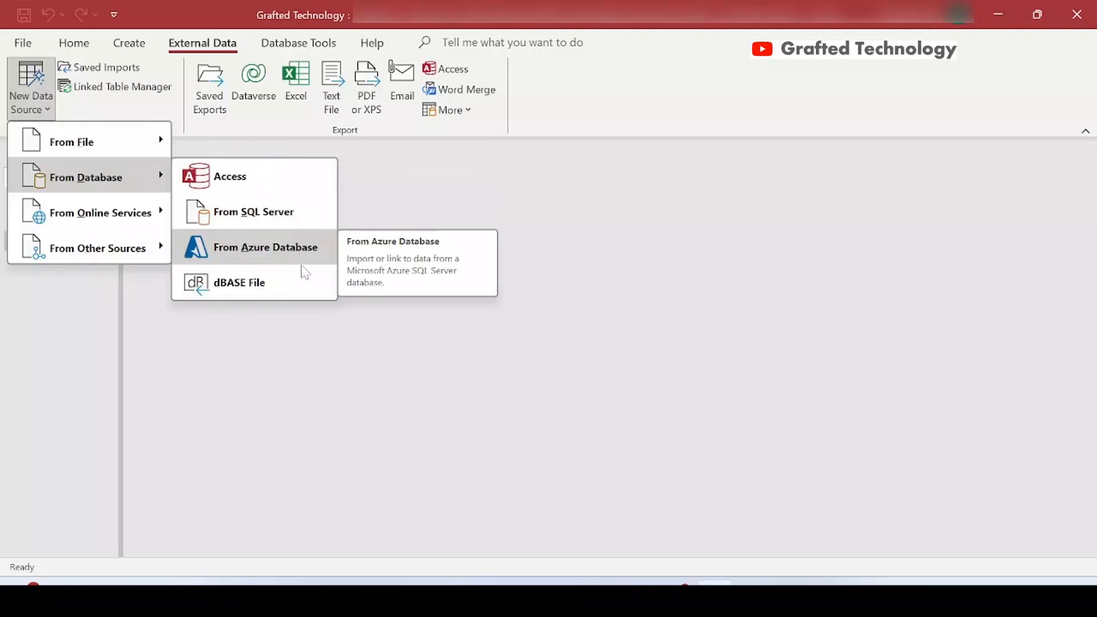
mouse_move(147, 221)
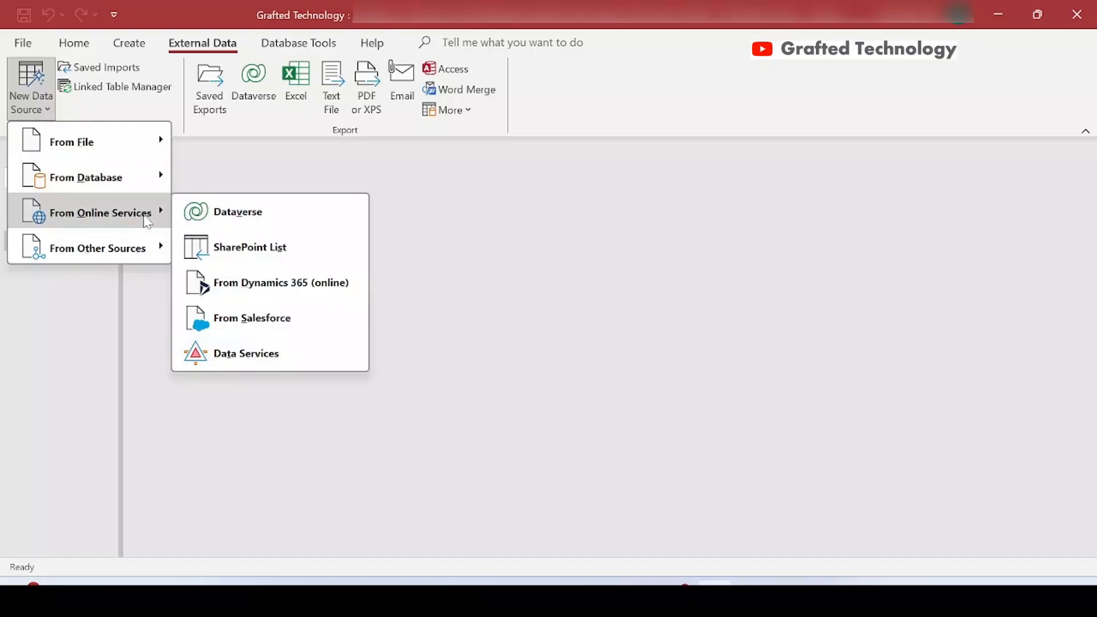
left_click(147, 249)
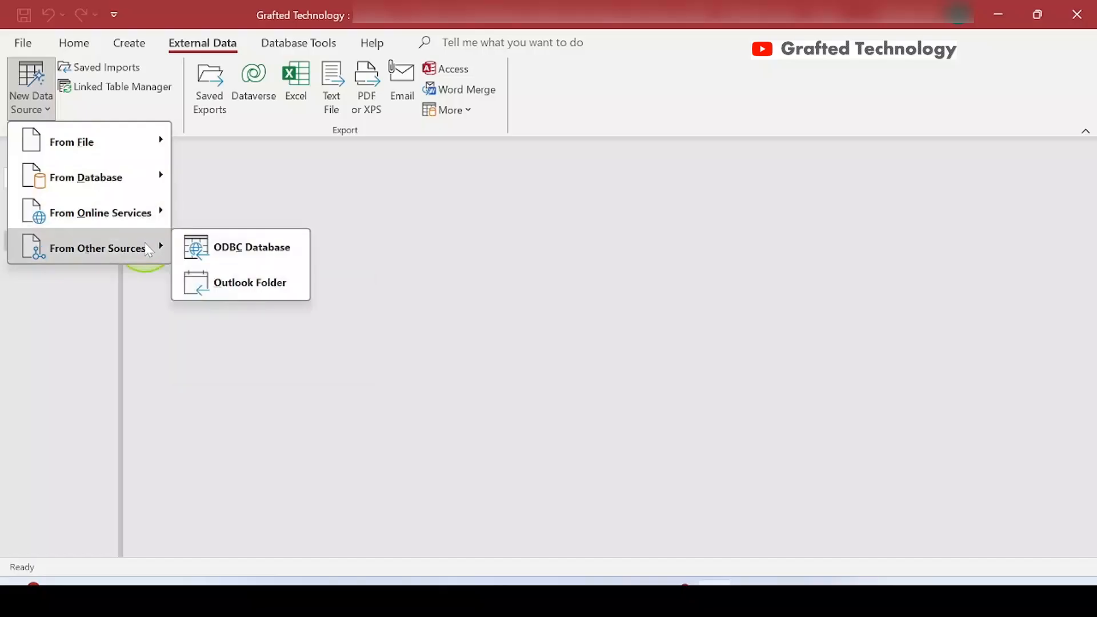
left_click(150, 140)
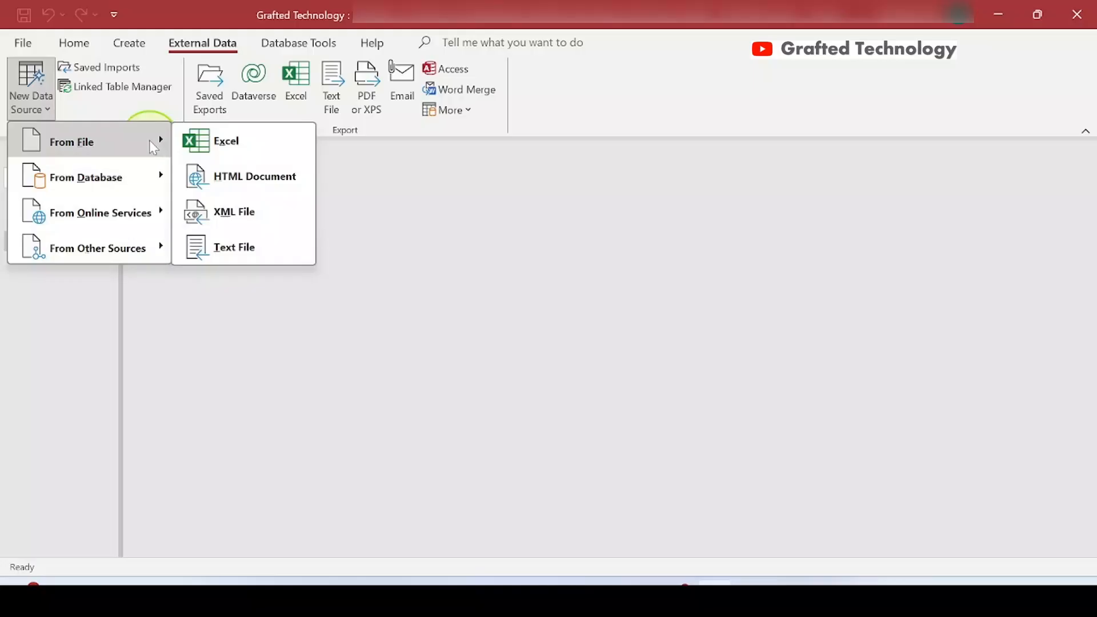
left_click(258, 143)
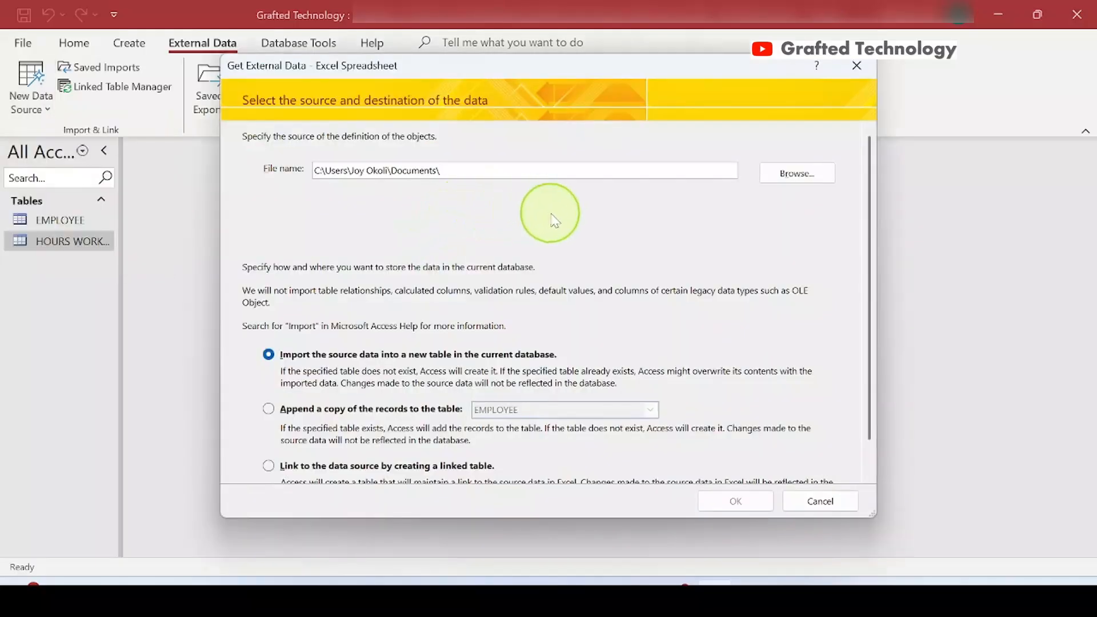
Step: Select the Athletes workbook on the Desktop as the source file for the import
left_click_drag(591, 70, 545, 86)
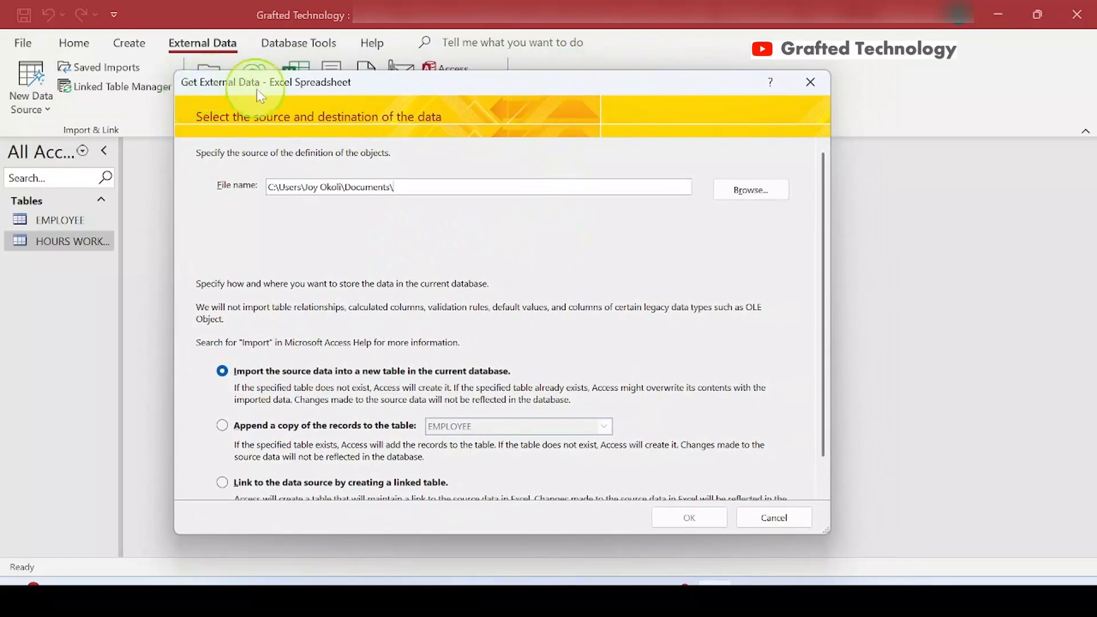
left_click(745, 190)
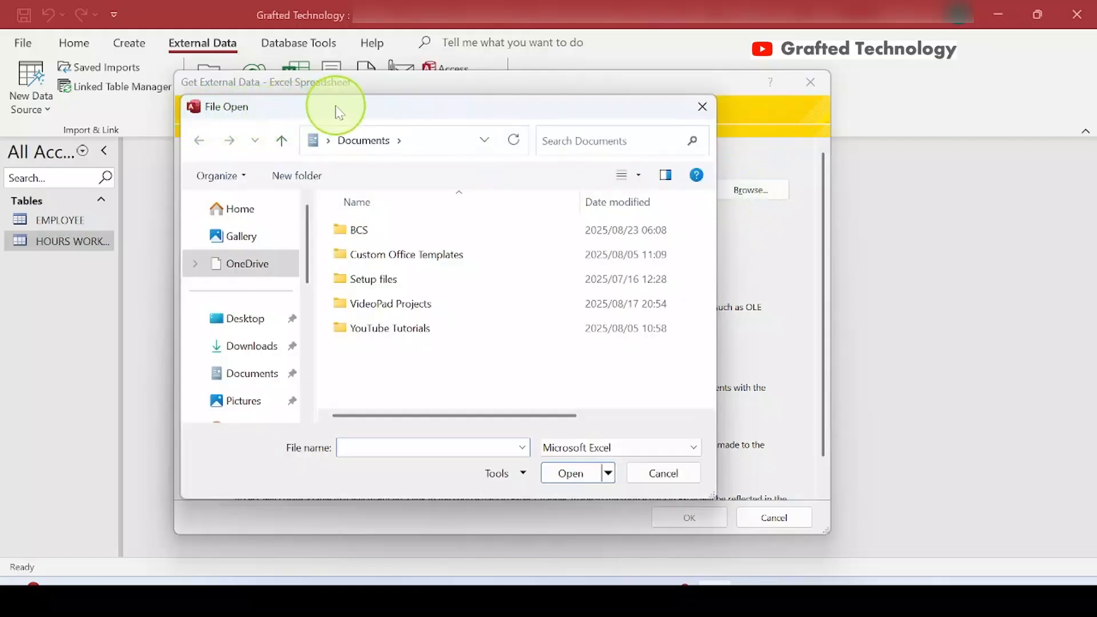
left_click(241, 323)
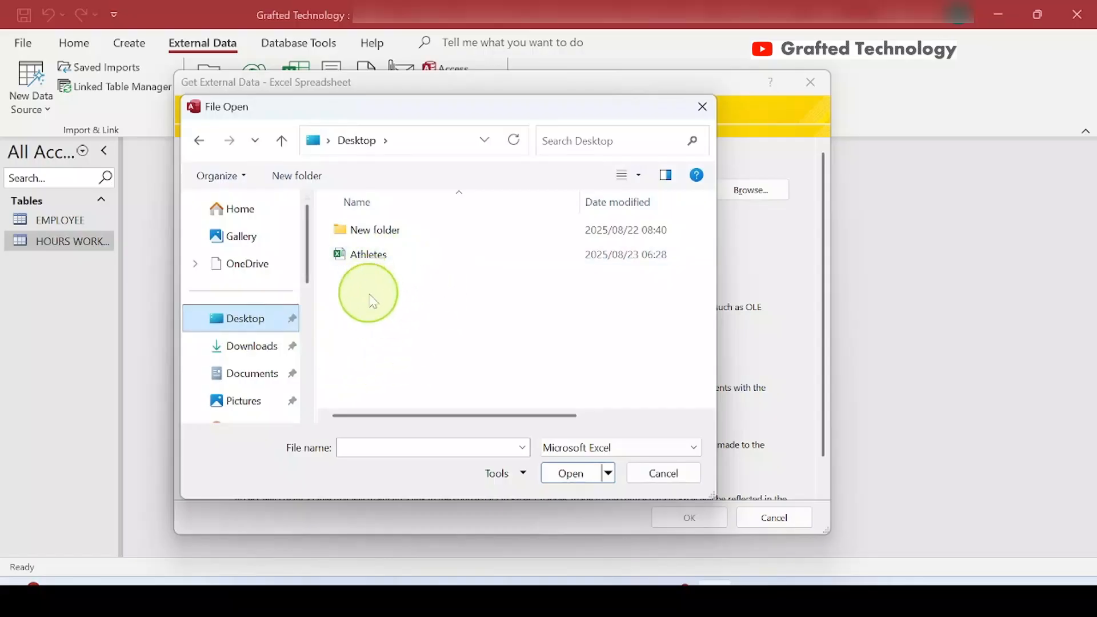
left_click(394, 260)
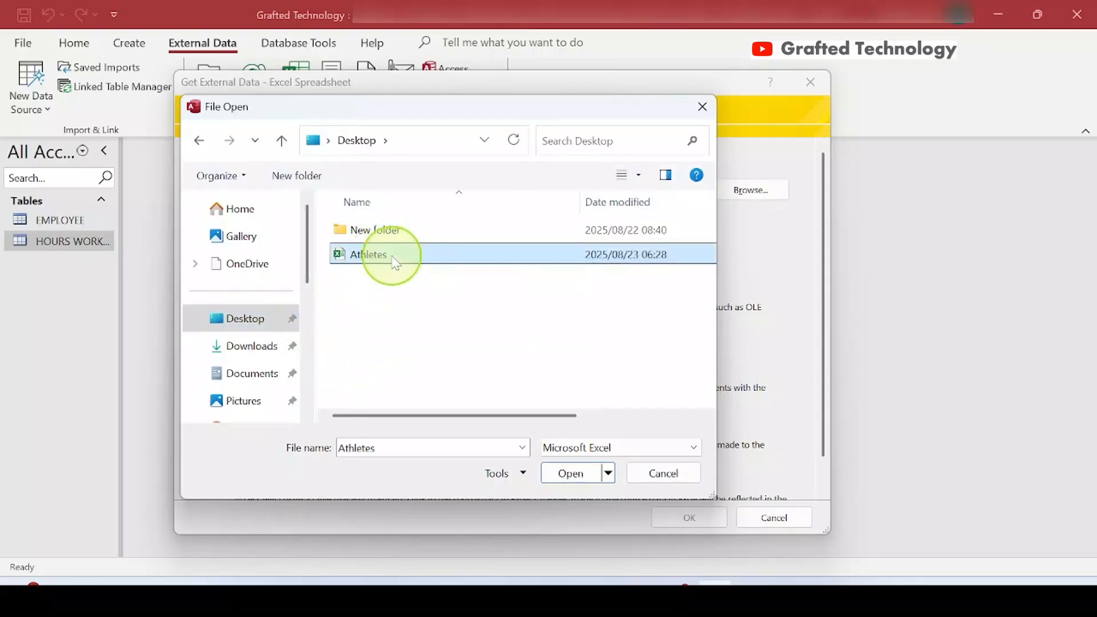
left_click(570, 473)
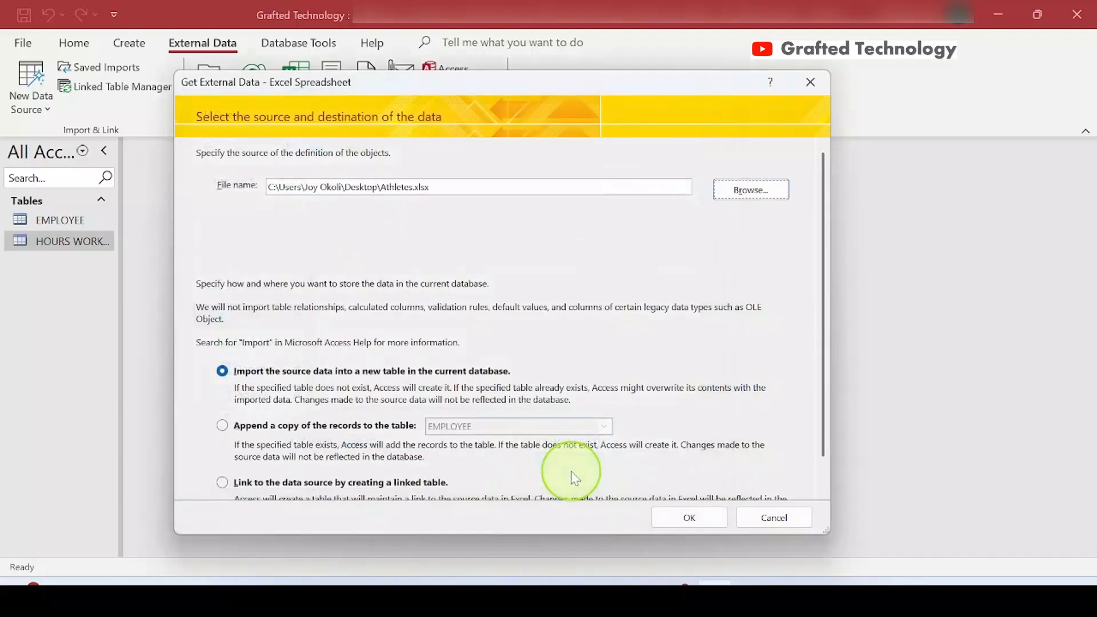
Step: Choose to import the source data into a new table in the current database and proceed to the import wizard
scroll(574, 476, "down", 1)
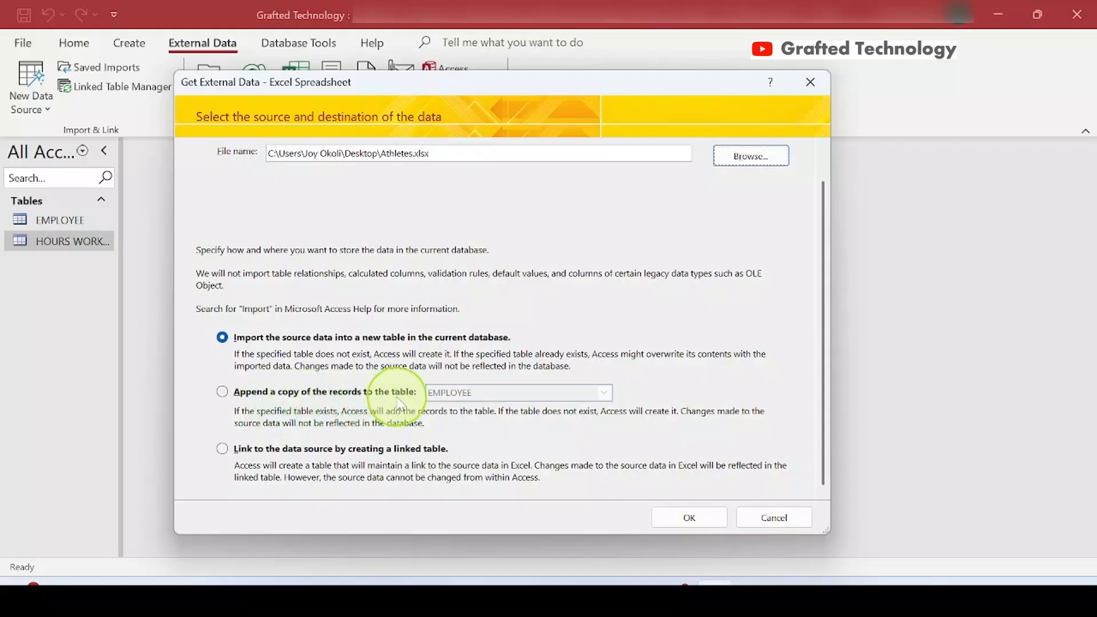
left_click(223, 393)
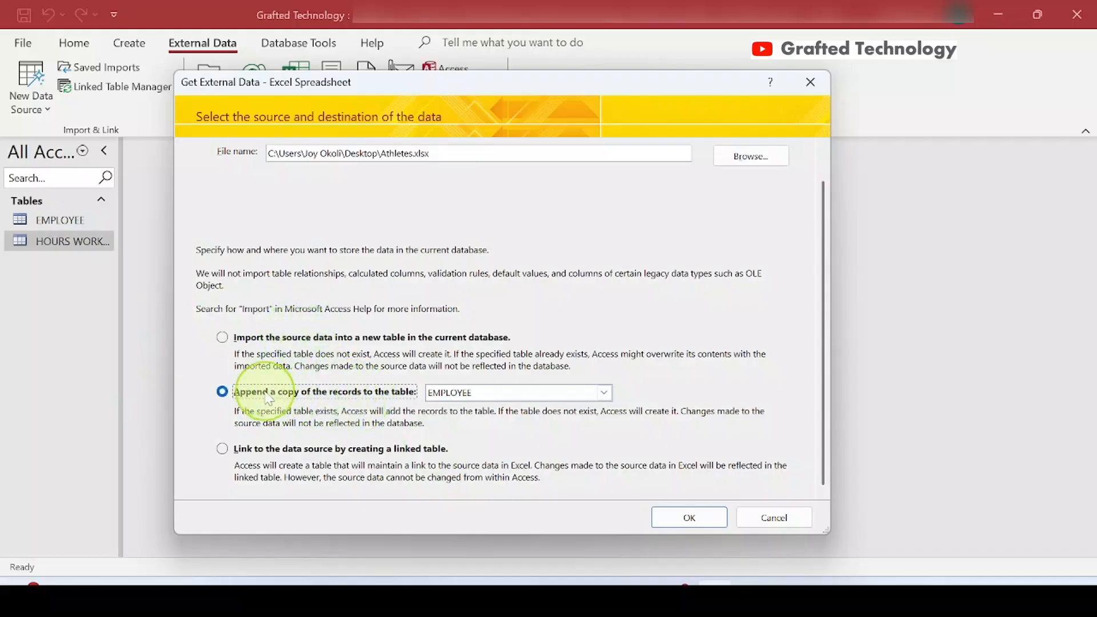
left_click(365, 337)
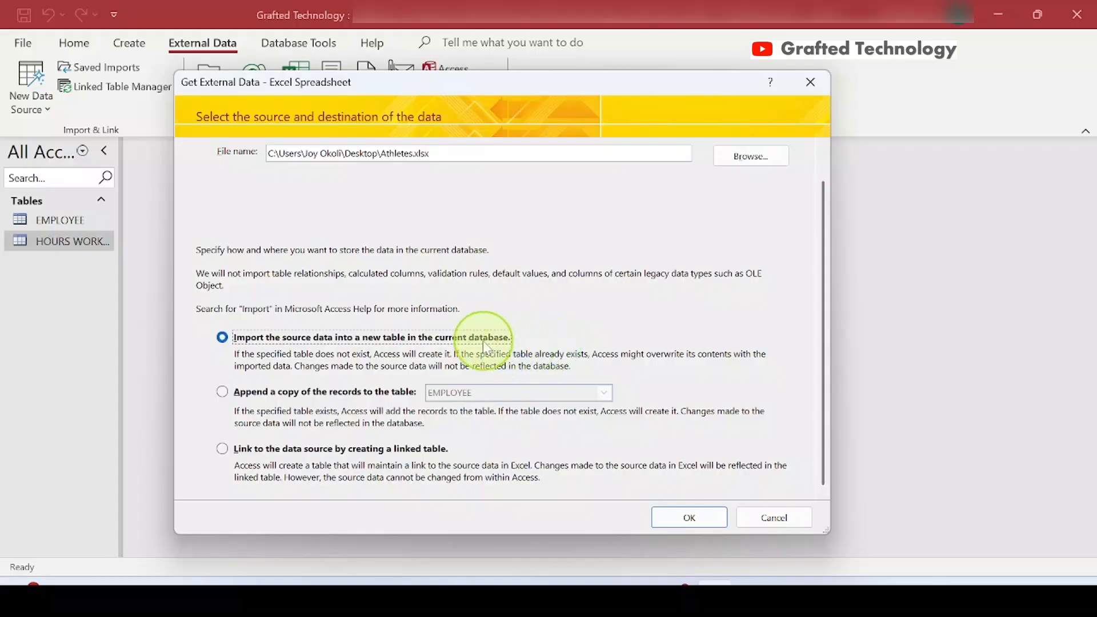
left_click(688, 517)
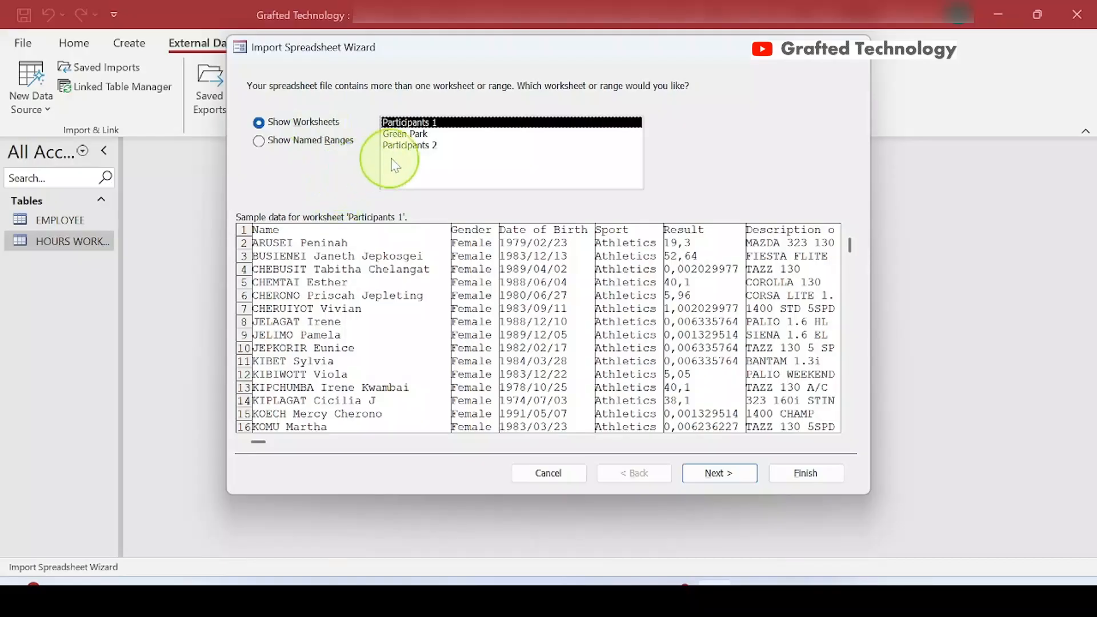
Step: Preview the workbook's worksheets, select Participants 2 as the one to import, and continue to the column headings page
left_click(409, 147)
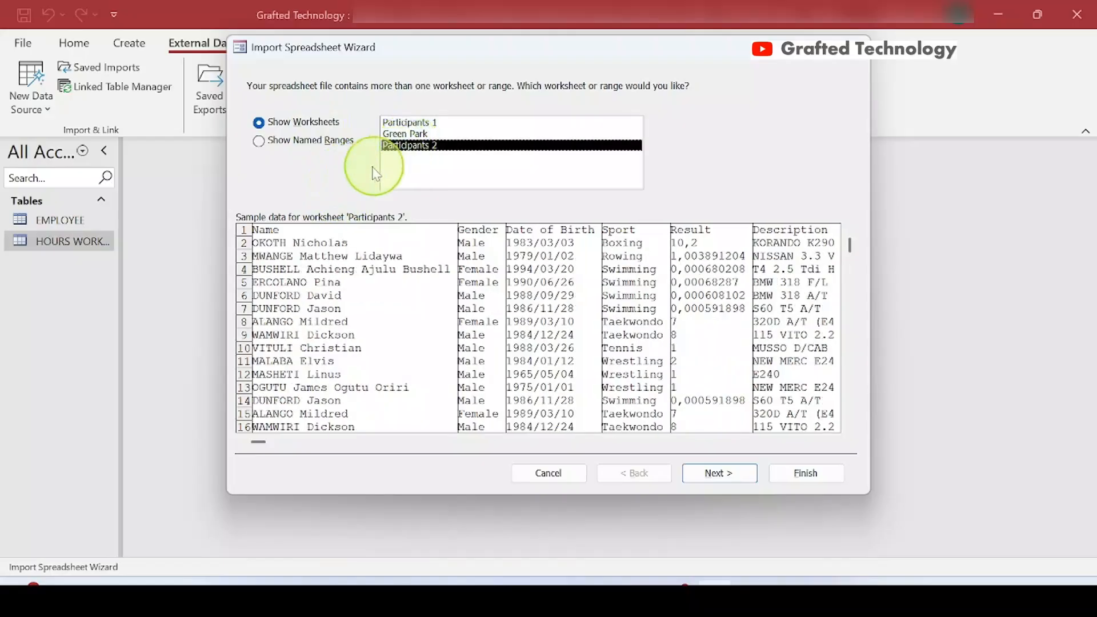
left_click(408, 123)
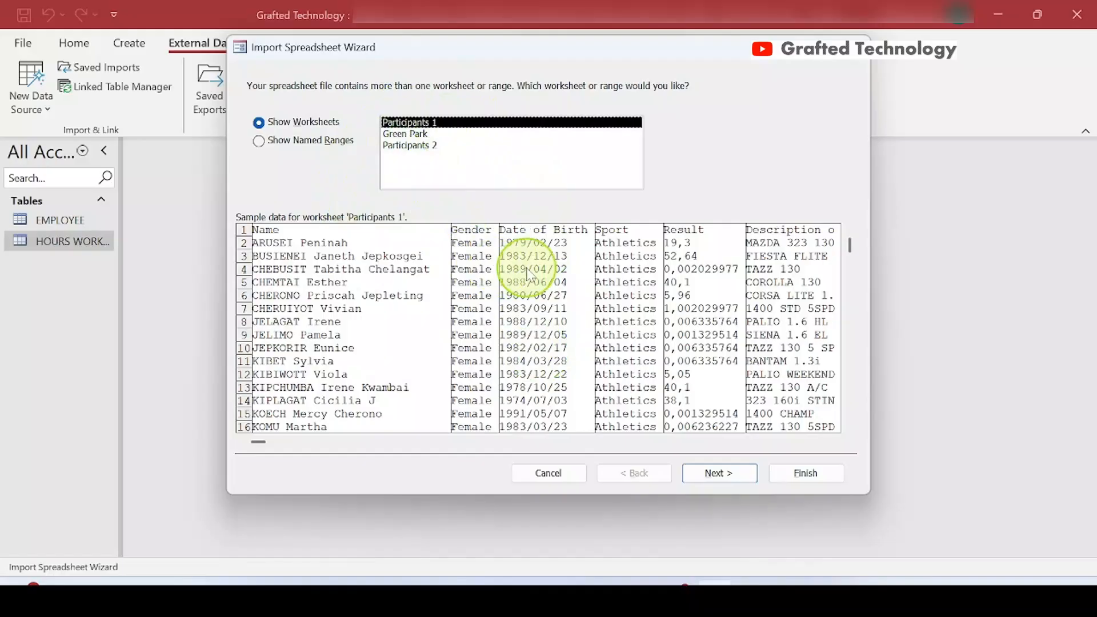
left_click(419, 136)
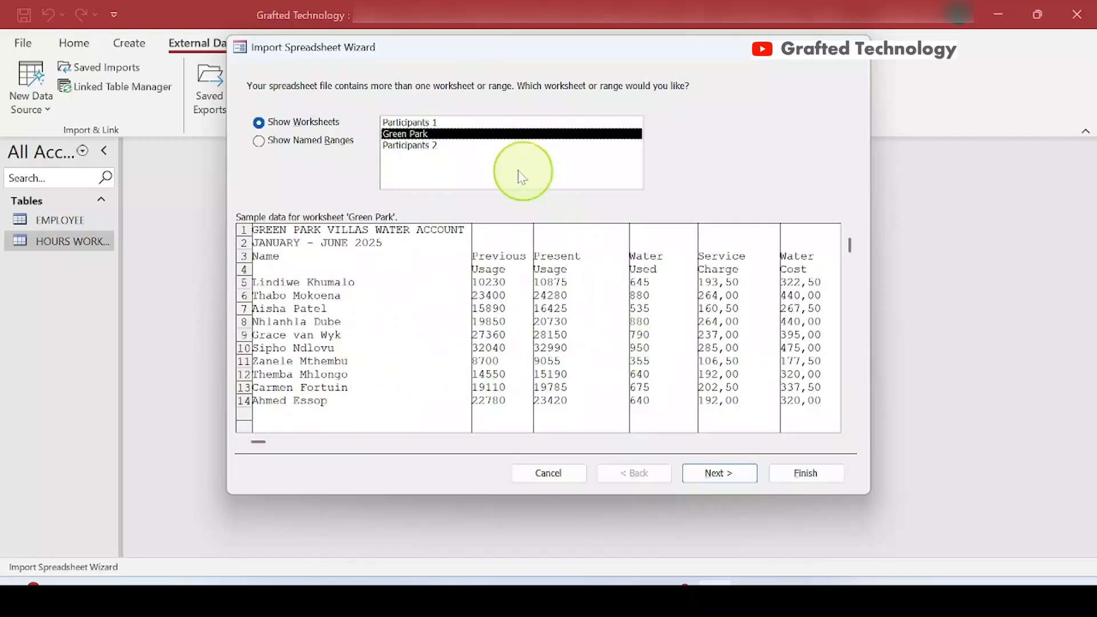
left_click(417, 145)
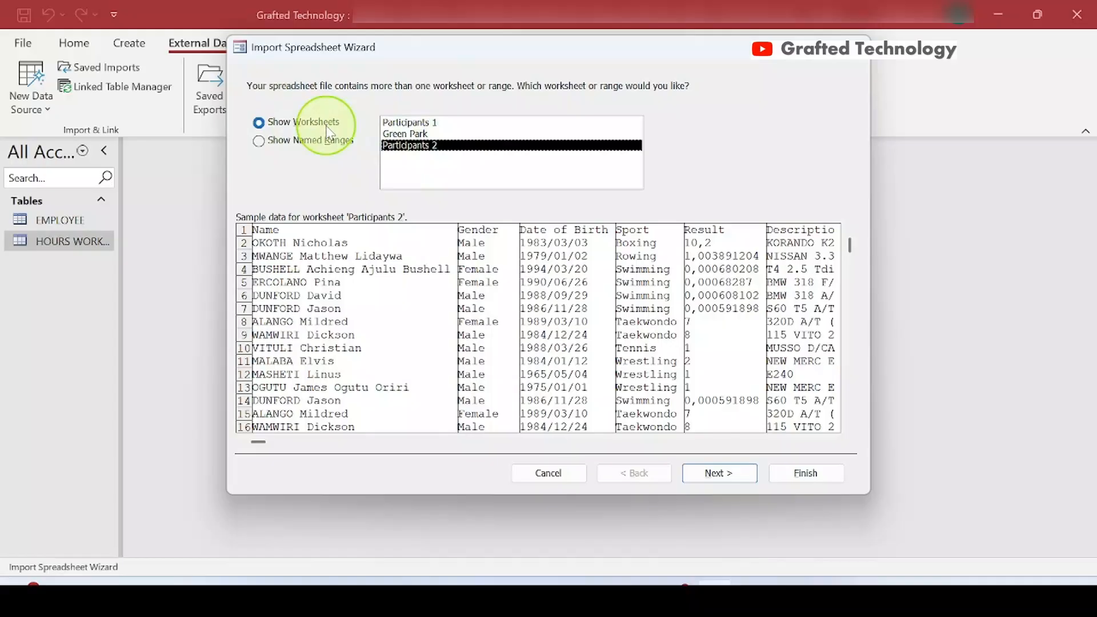
left_click(720, 483)
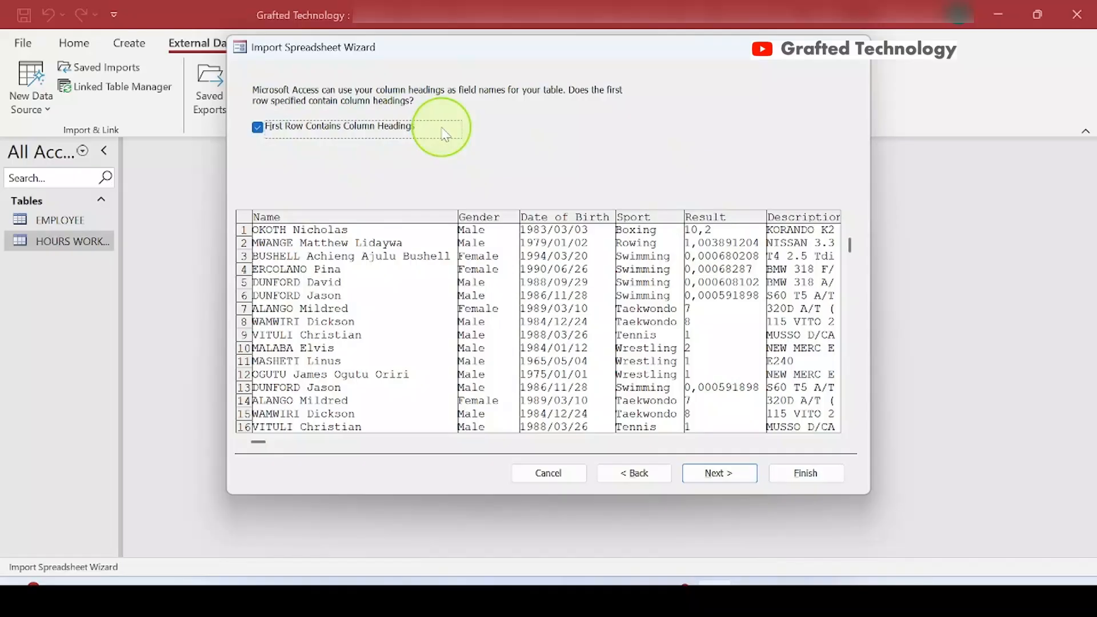
Step: Compare the data preview with and without the first row as column headings, leaving First Row Contains Column Headings enabled
left_click(257, 127)
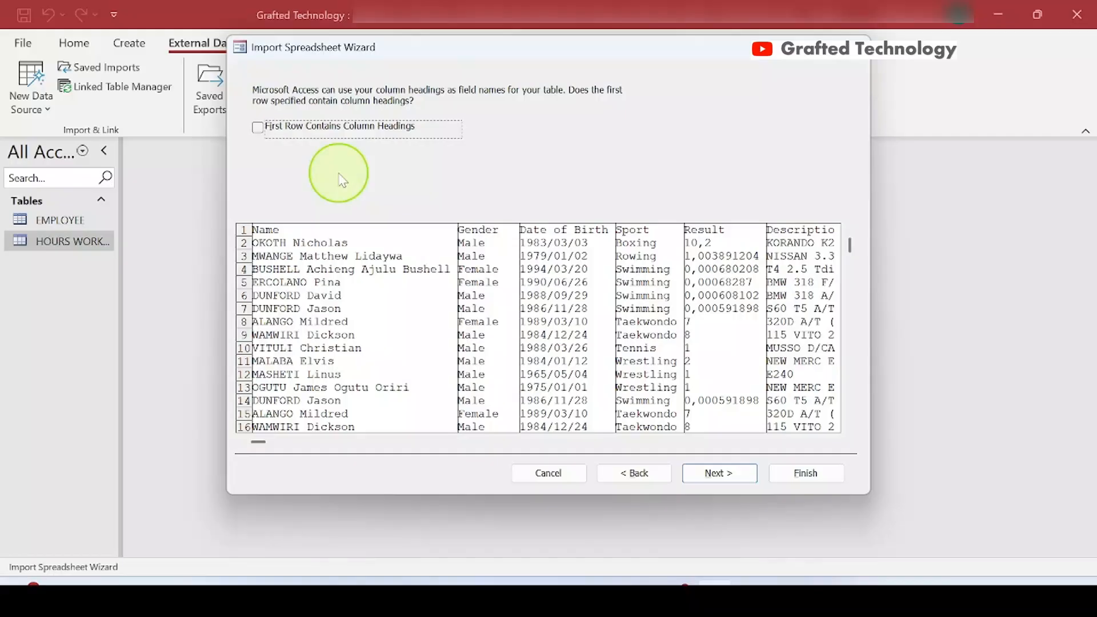
left_click(257, 127)
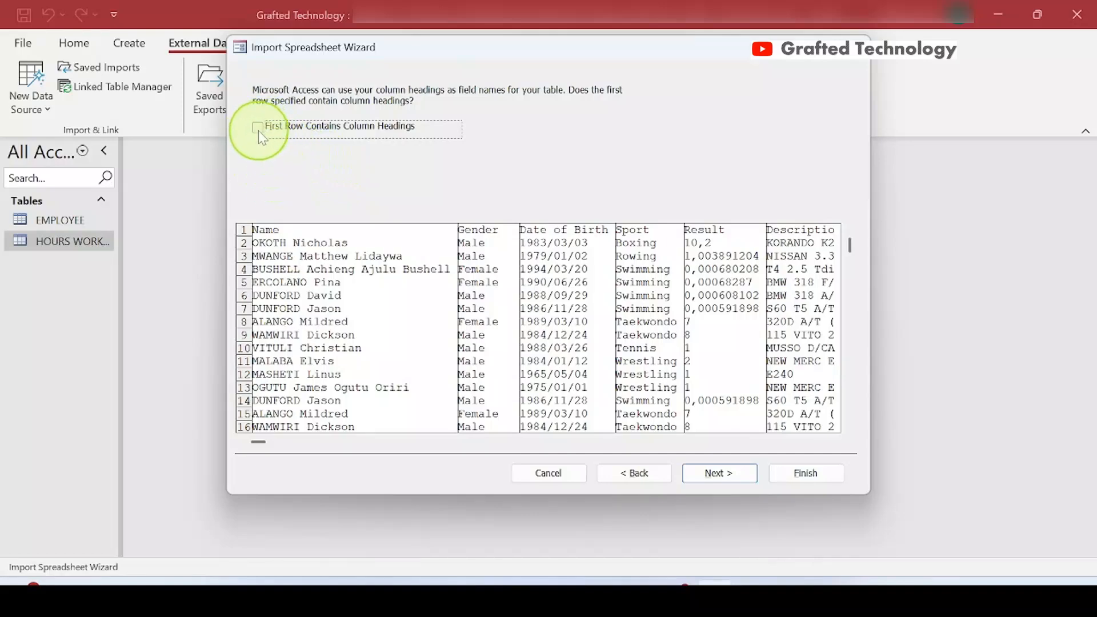
left_click(257, 126)
left_click(258, 127)
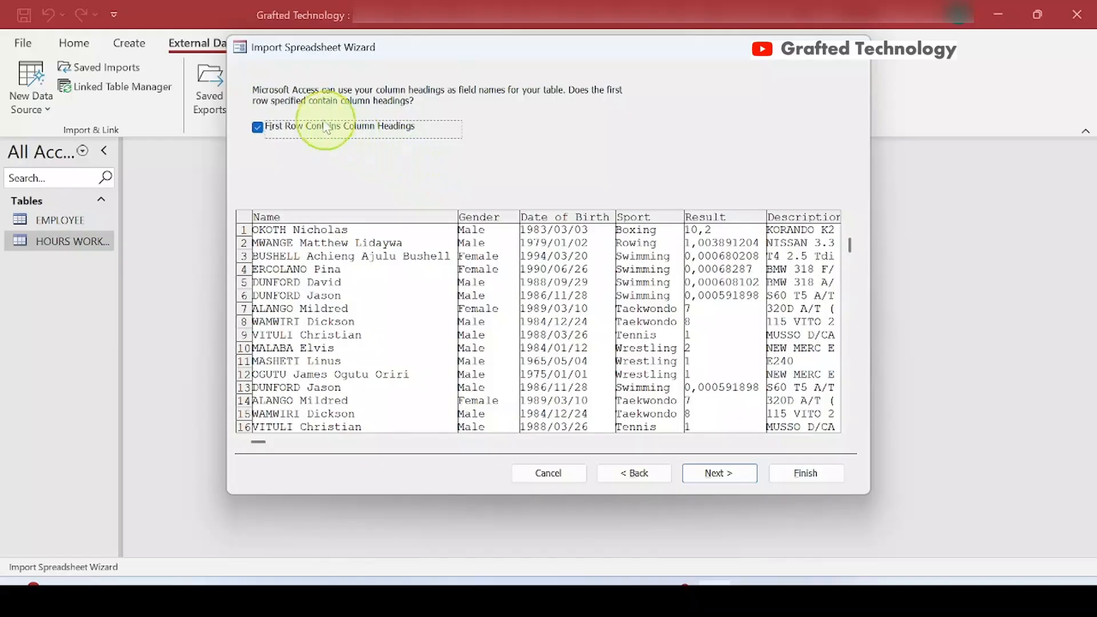
left_click(258, 128)
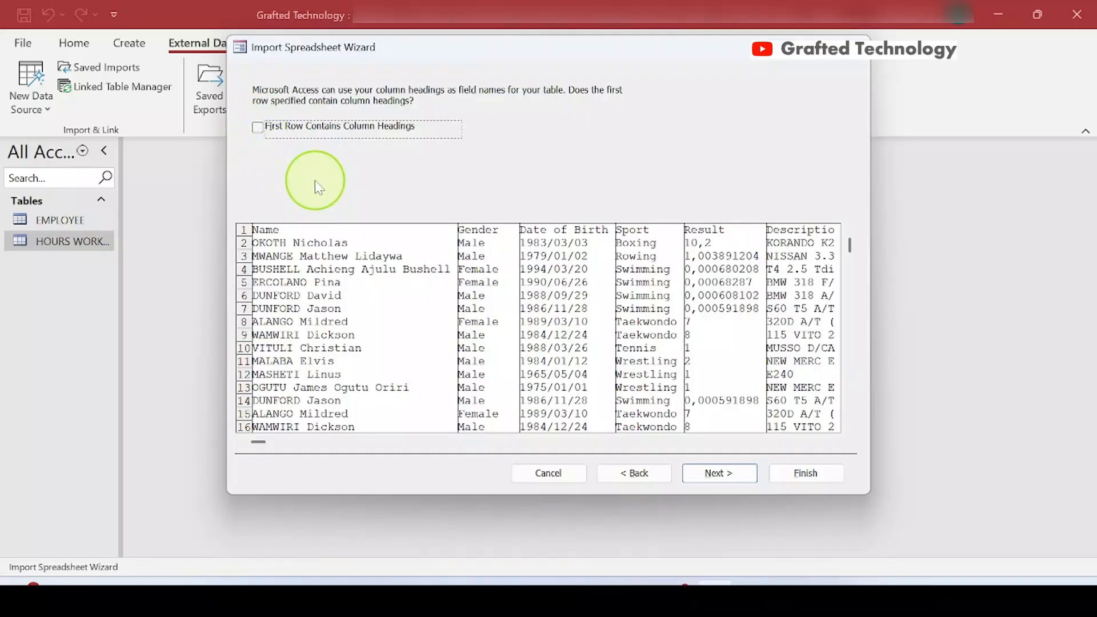
left_click(257, 127)
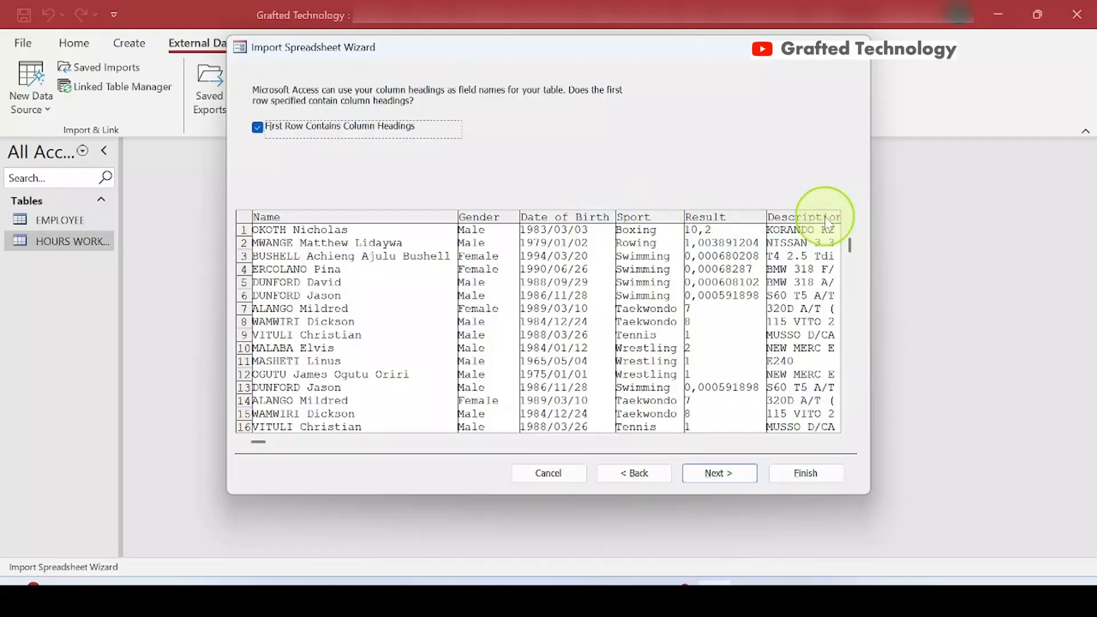
Step: Accept the default field options and set the new table to have no primary key
left_click(719, 473)
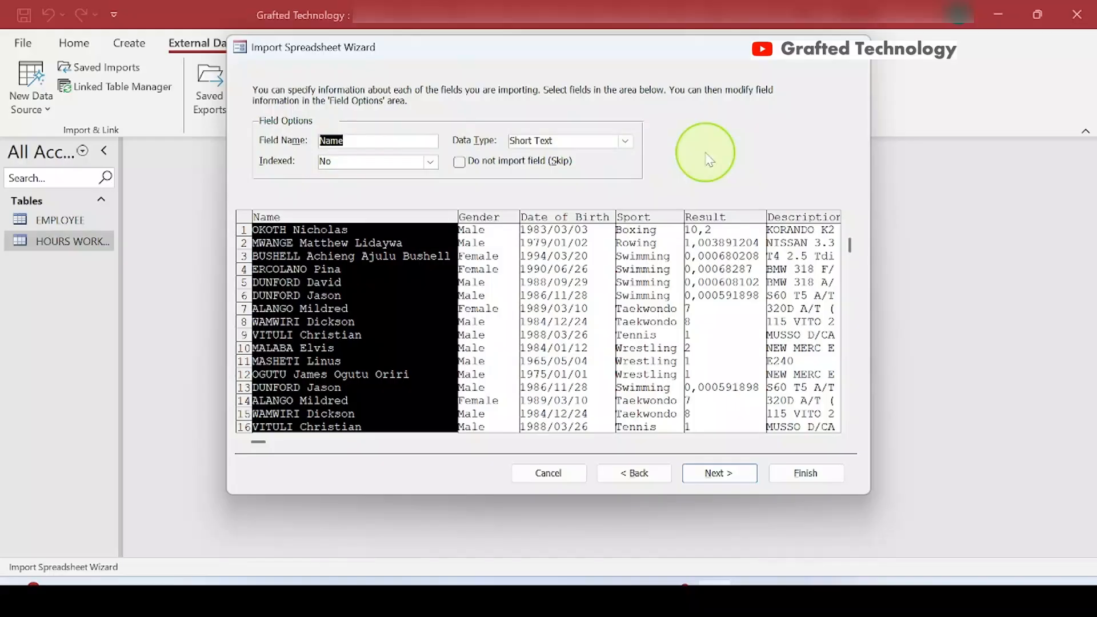
left_click(721, 477)
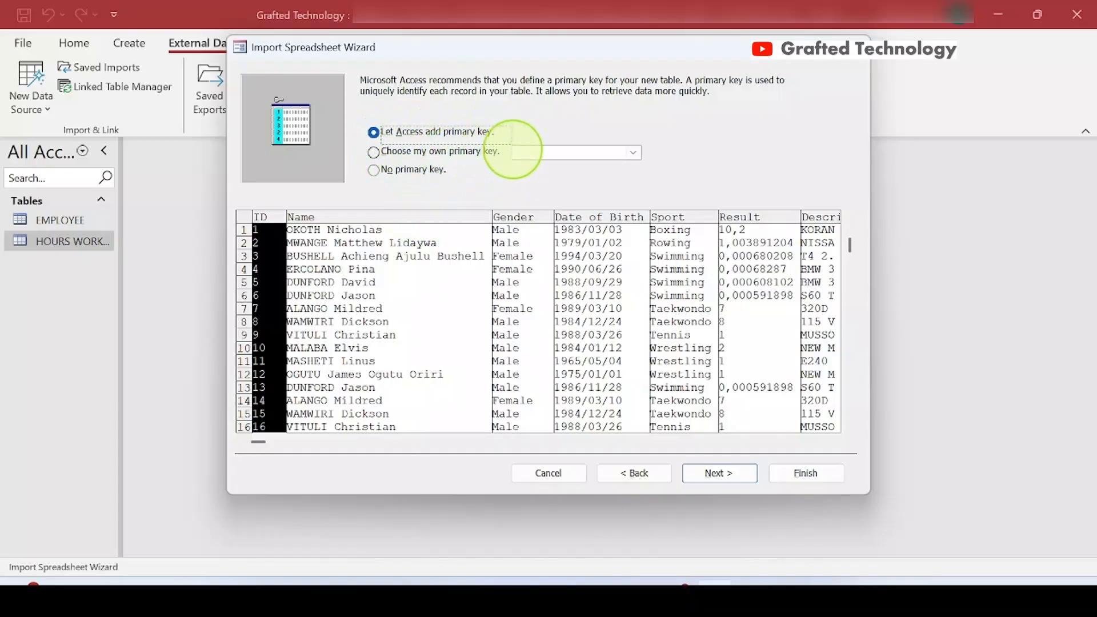
left_click(379, 152)
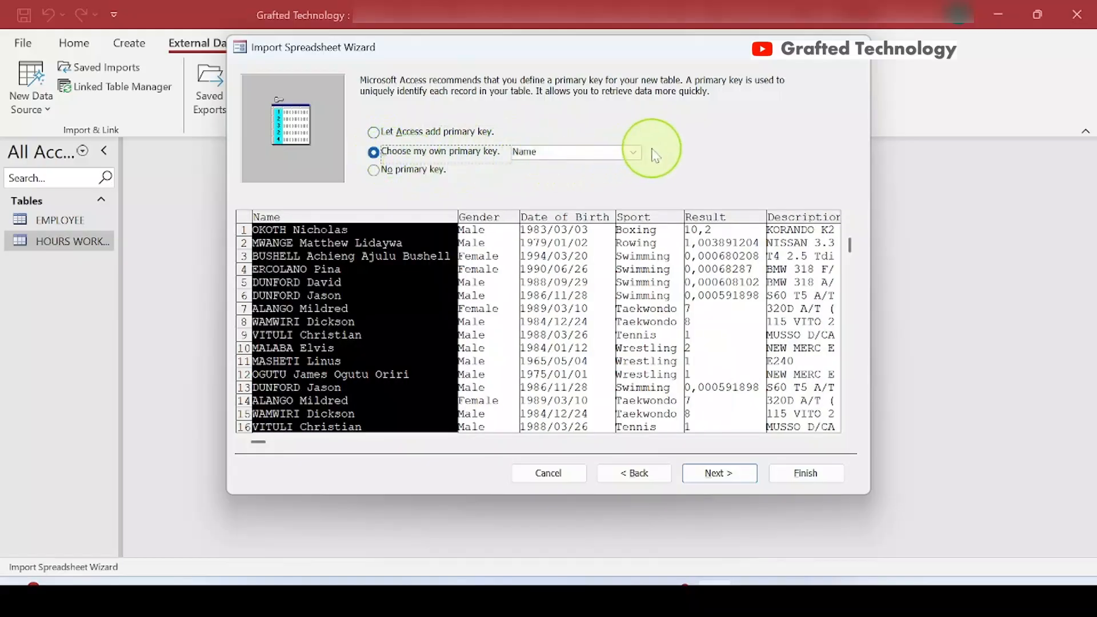
left_click(632, 152)
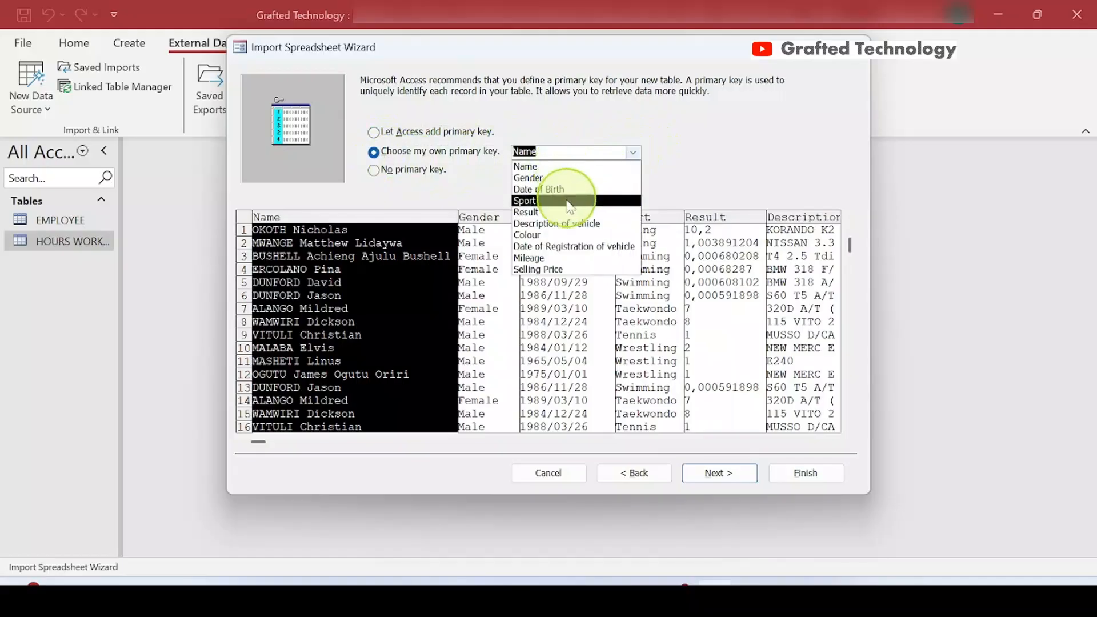
left_click(685, 157)
left_click(378, 169)
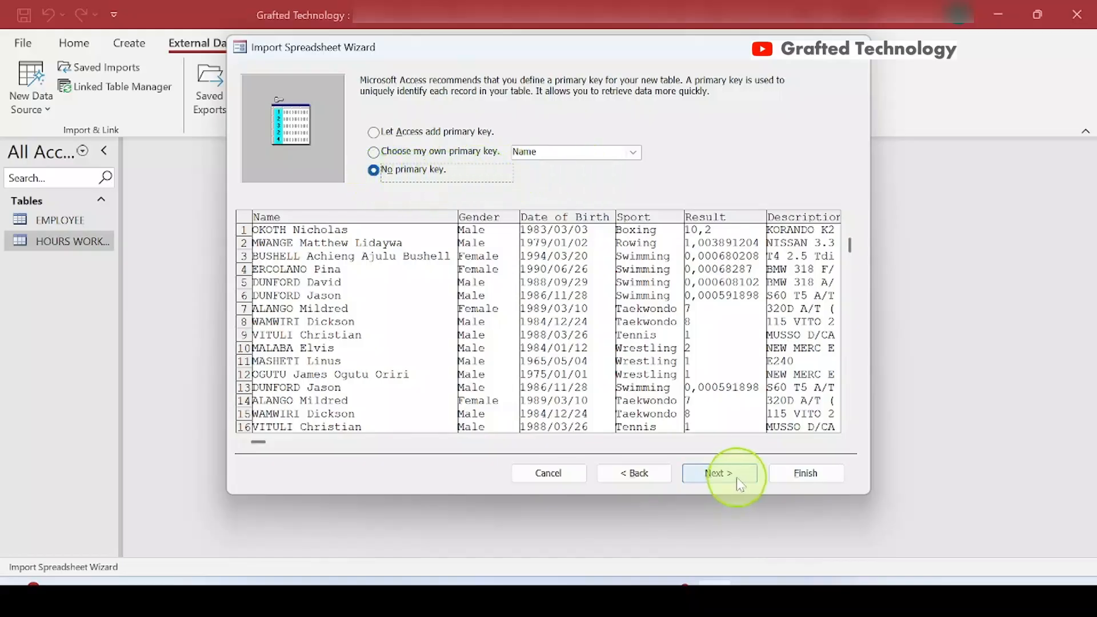
left_click(721, 473)
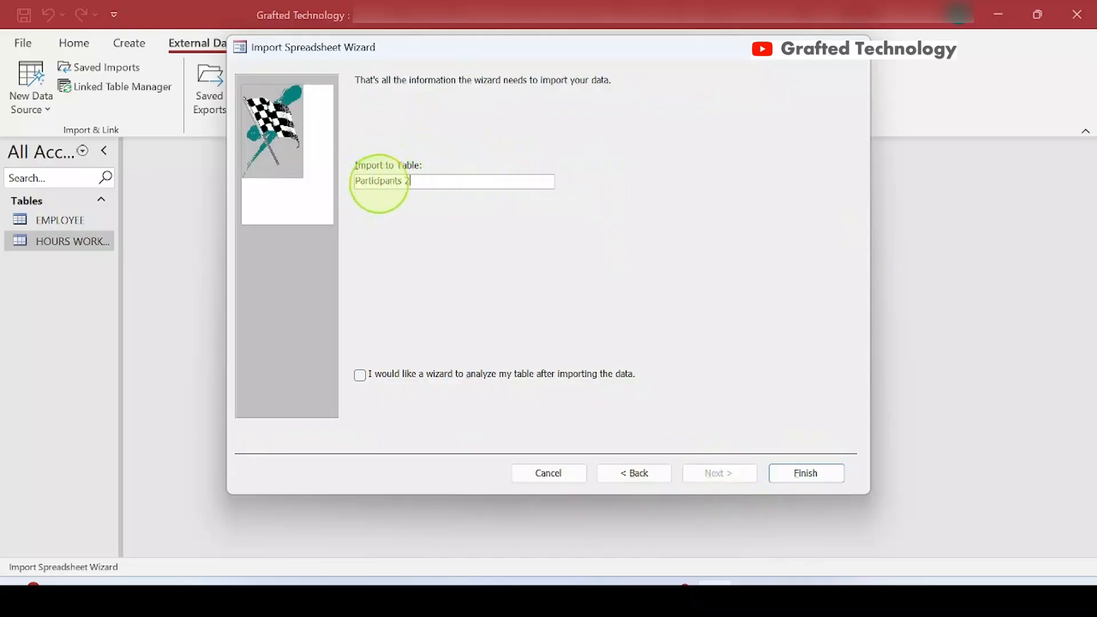
Step: Finish the import into a table named Participants 2 without saving the import steps, and open the new table
left_click(416, 180)
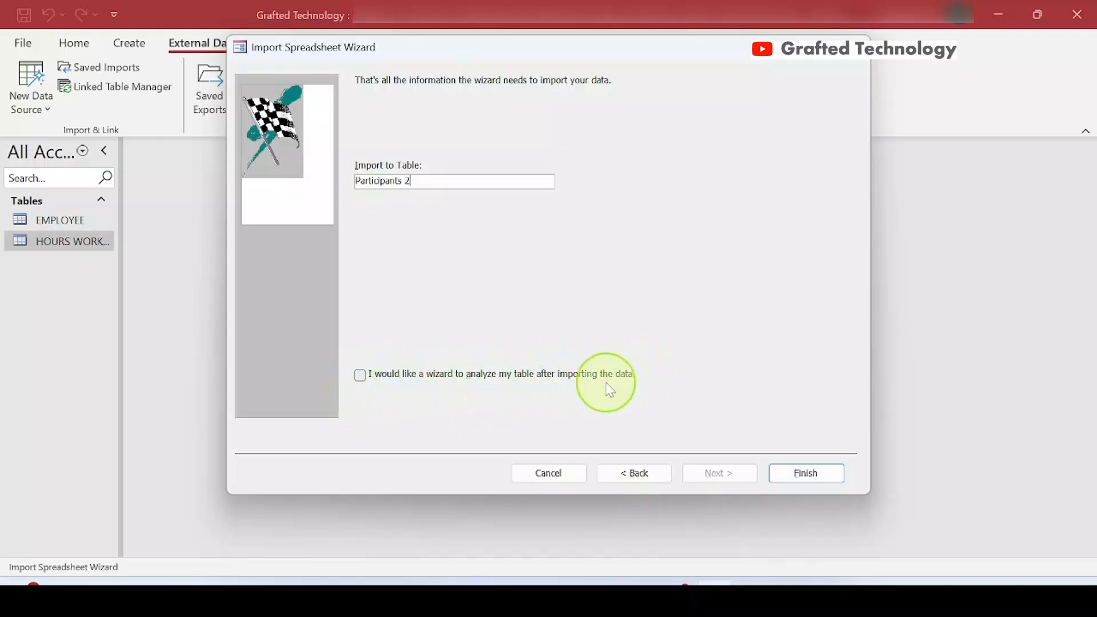
left_click(818, 475)
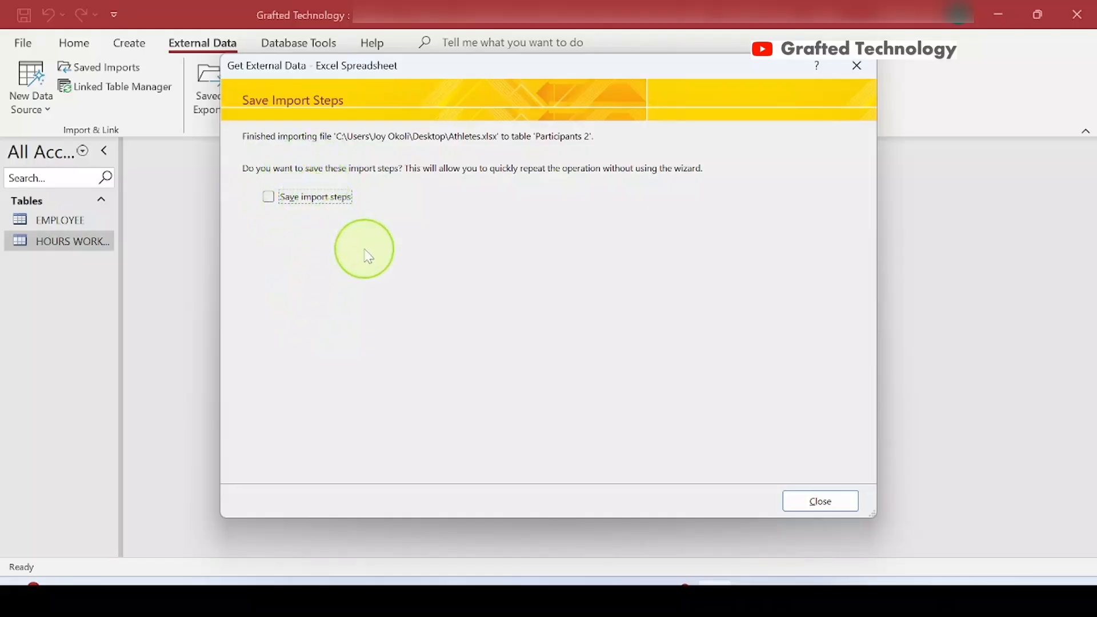
left_click(822, 502)
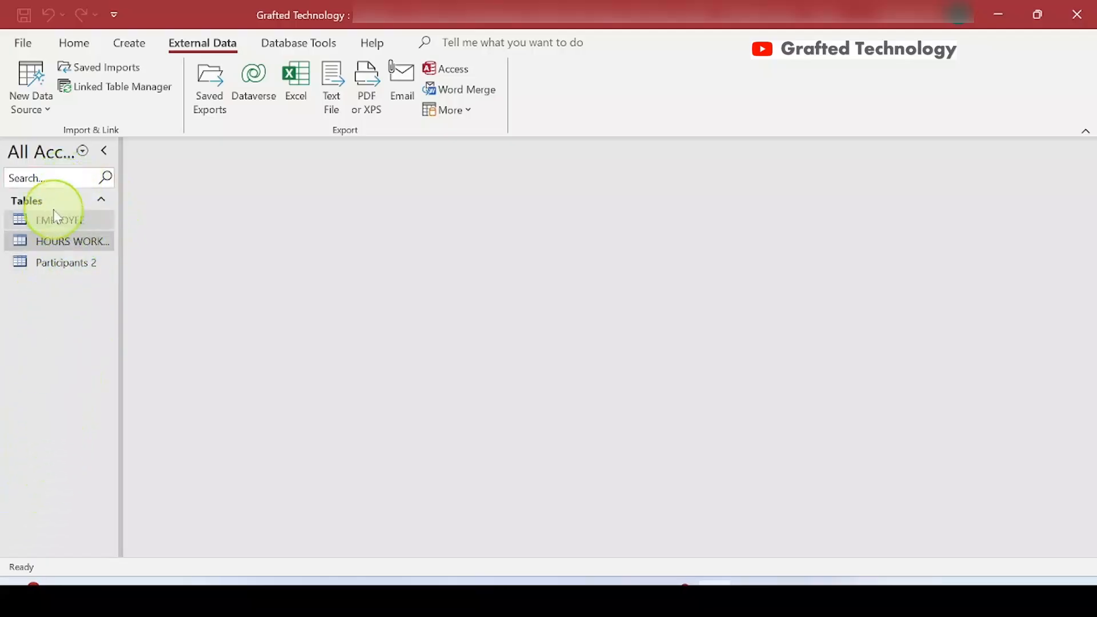
left_click(50, 264)
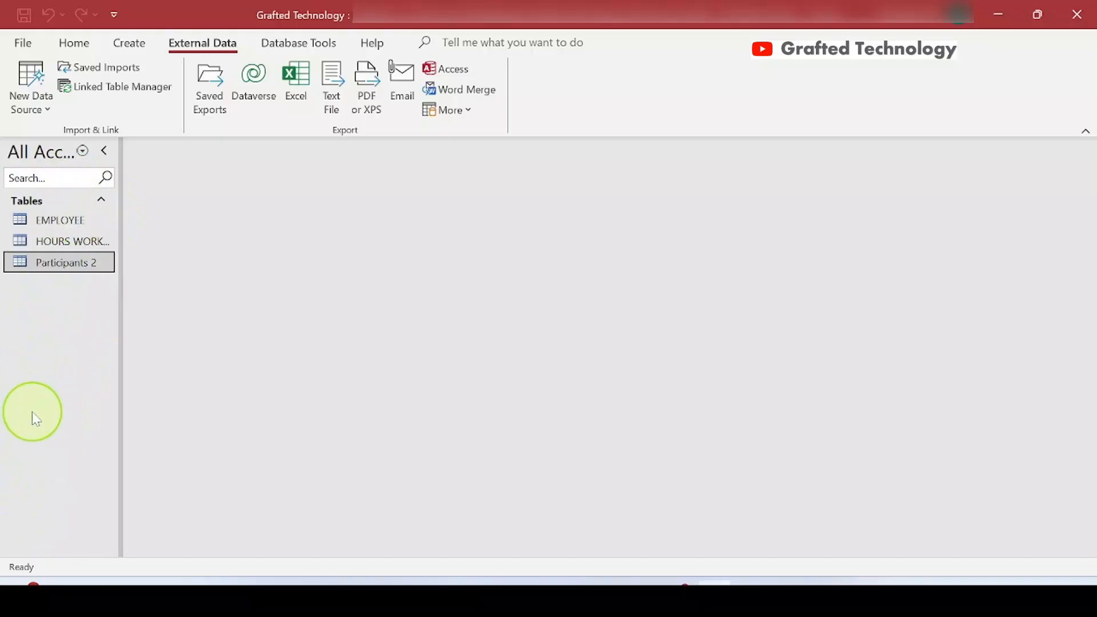
double_click(62, 264)
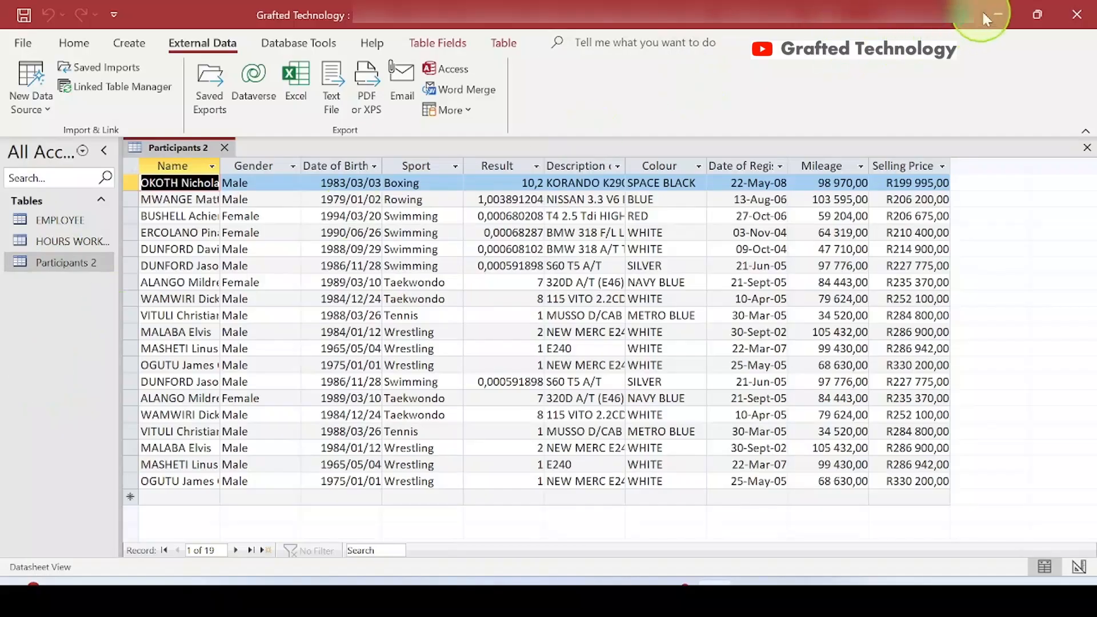
Step: Open the Athletes workbook in Excel, examine the heading row of the Participants 2 worksheet, and return to the Access table
left_click(997, 21)
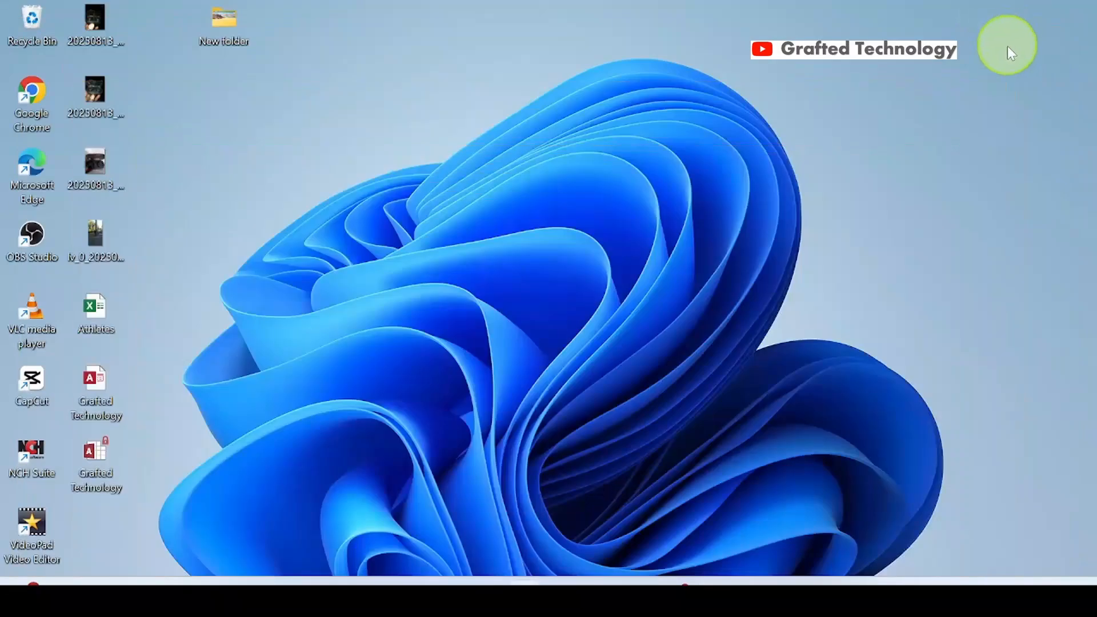
double_click(132, 317)
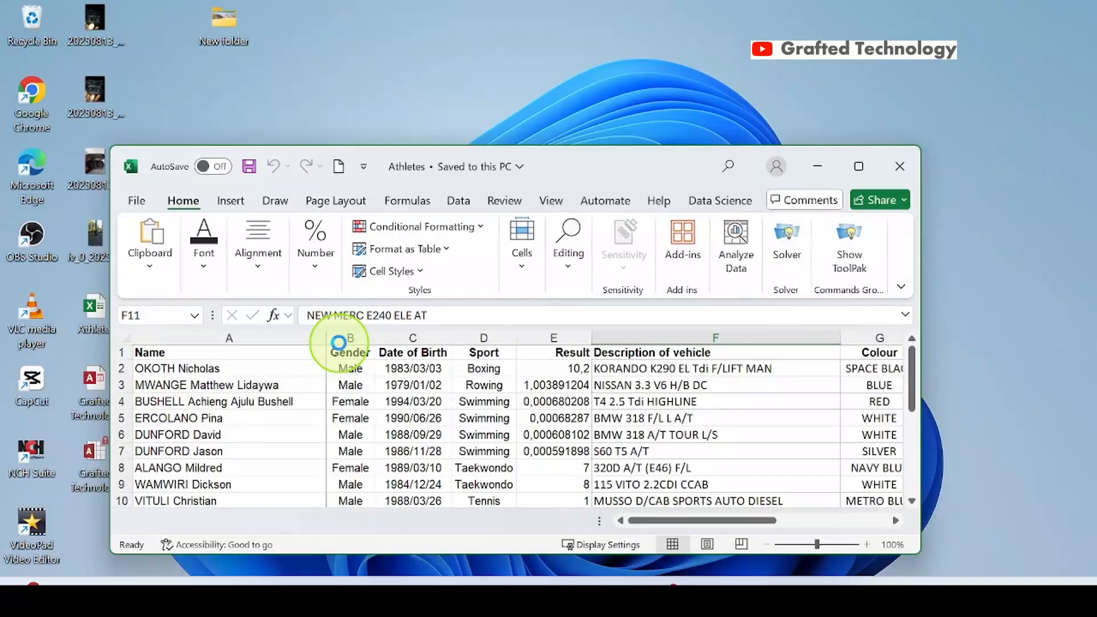
left_click(858, 167)
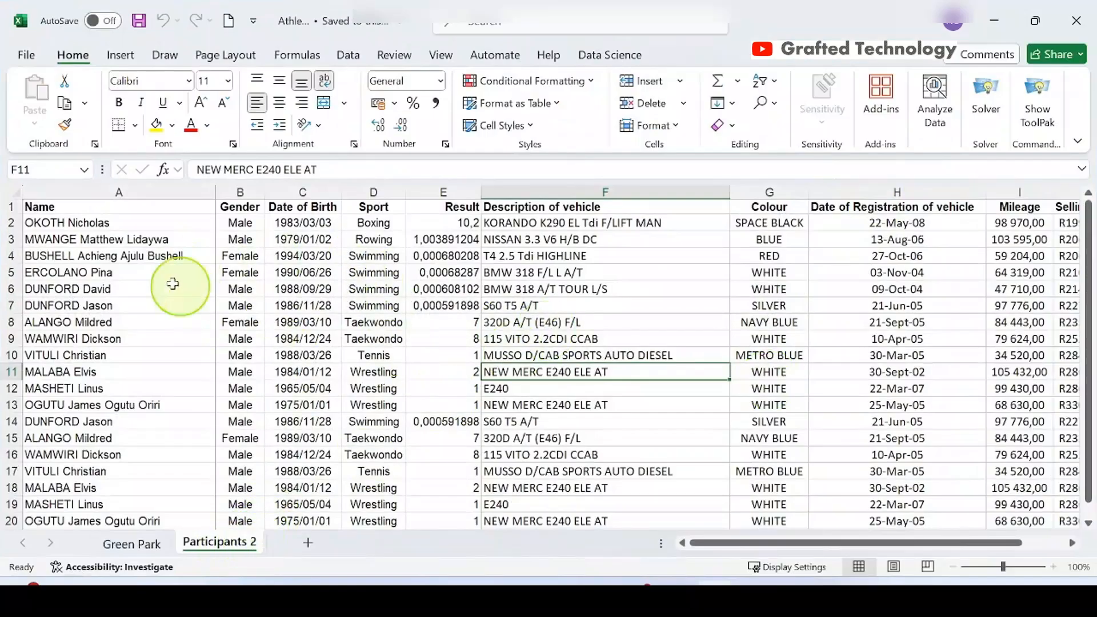
left_click(11, 207)
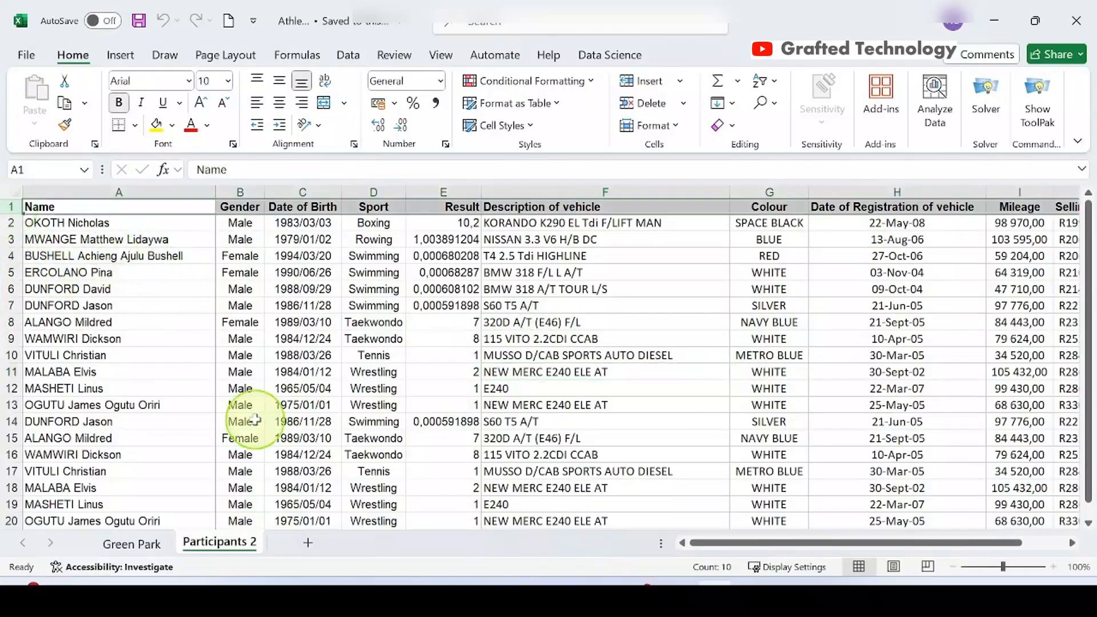
mouse_move(736, 543)
left_mouse_down()
mouse_move(866, 520)
mouse_move(742, 530)
left_mouse_up()
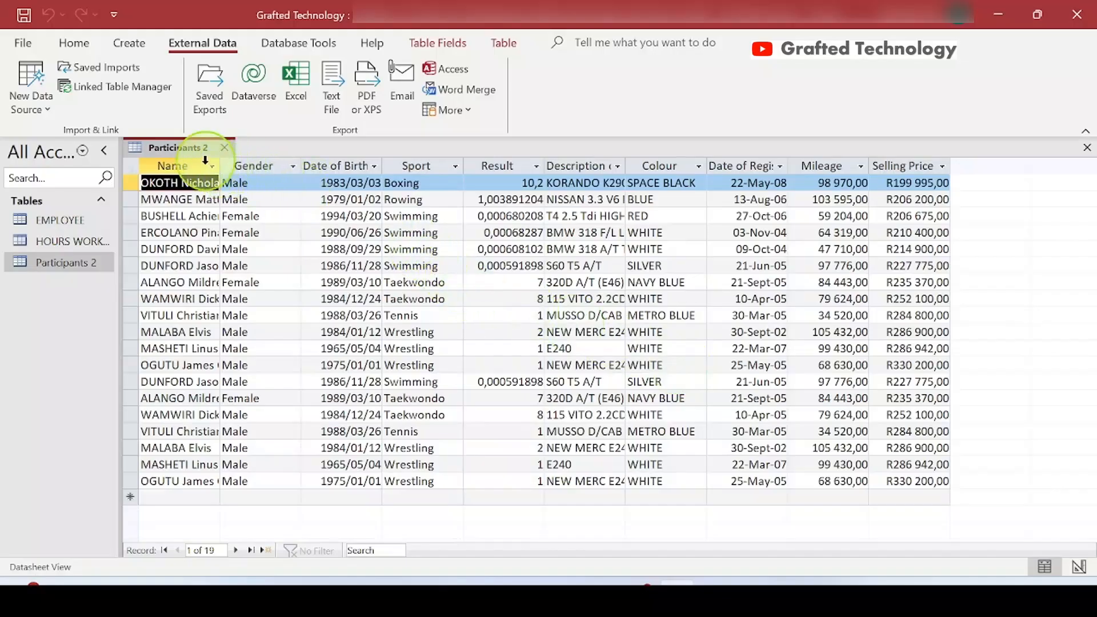
Step: Fit the Name, Gender, Date of Birth and Sport columns of the Participants 2 table to their contents
left_click(172, 165)
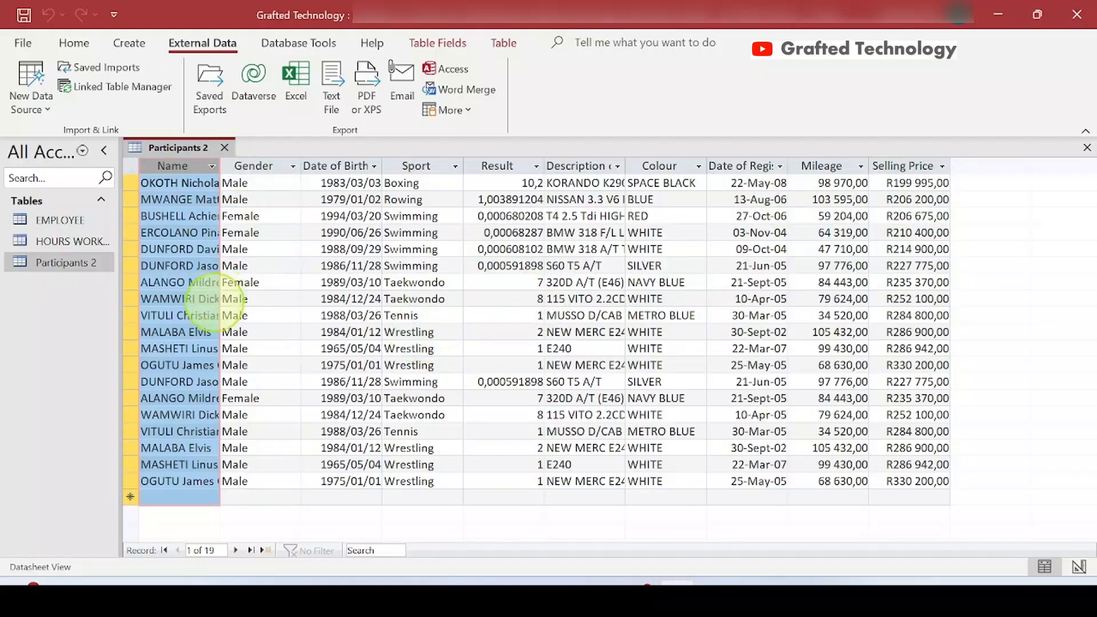
double_click(220, 165)
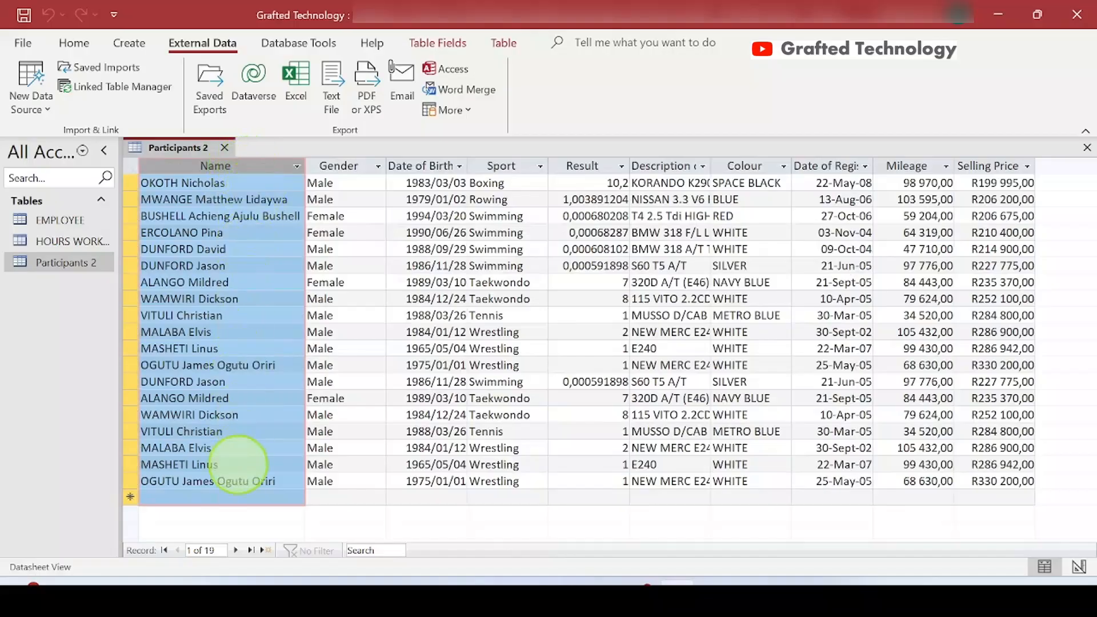
left_click(348, 166)
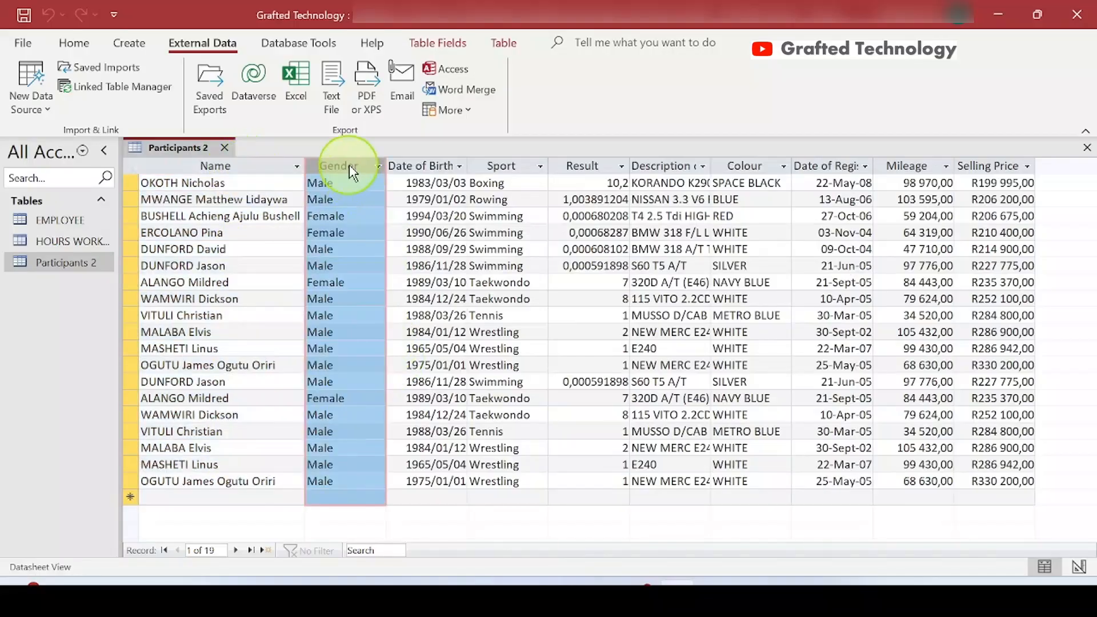
double_click(386, 165)
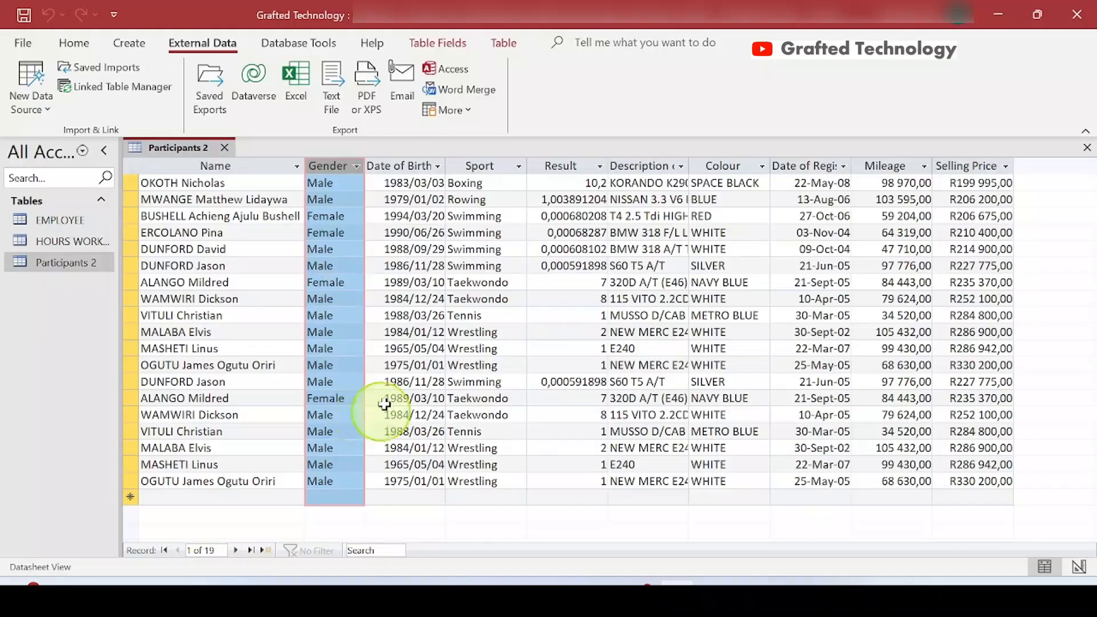
left_click(411, 160)
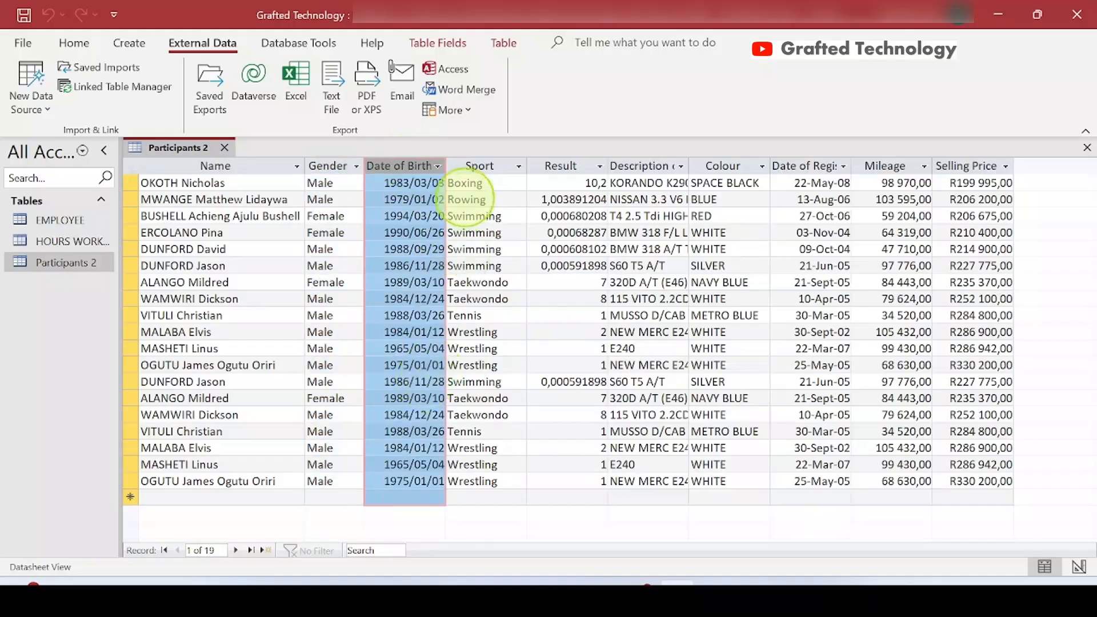
double_click(445, 164)
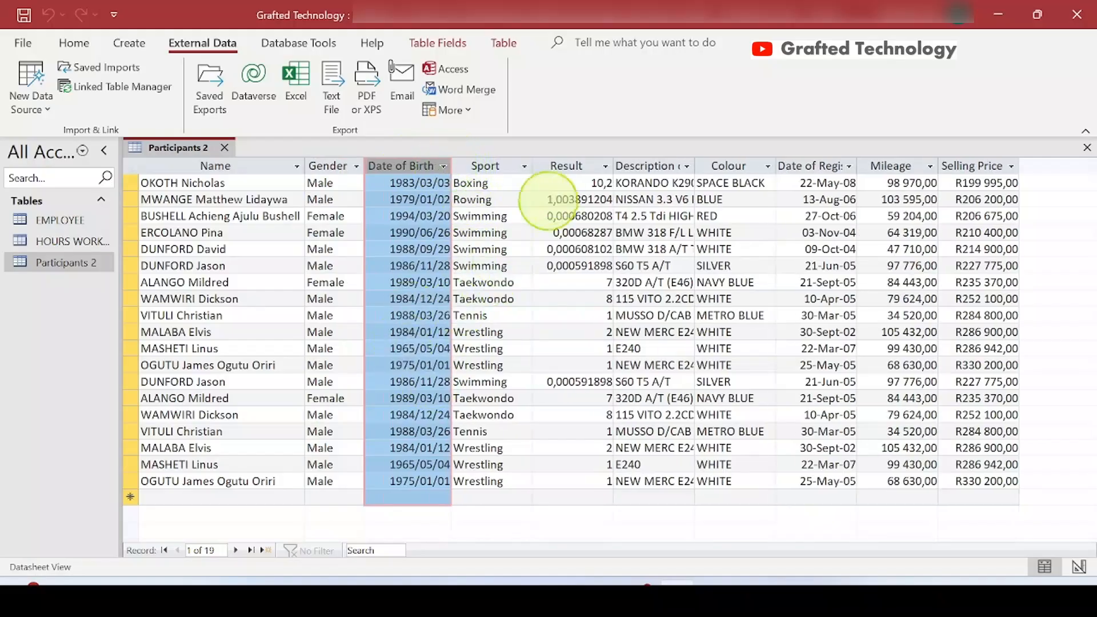
double_click(532, 164)
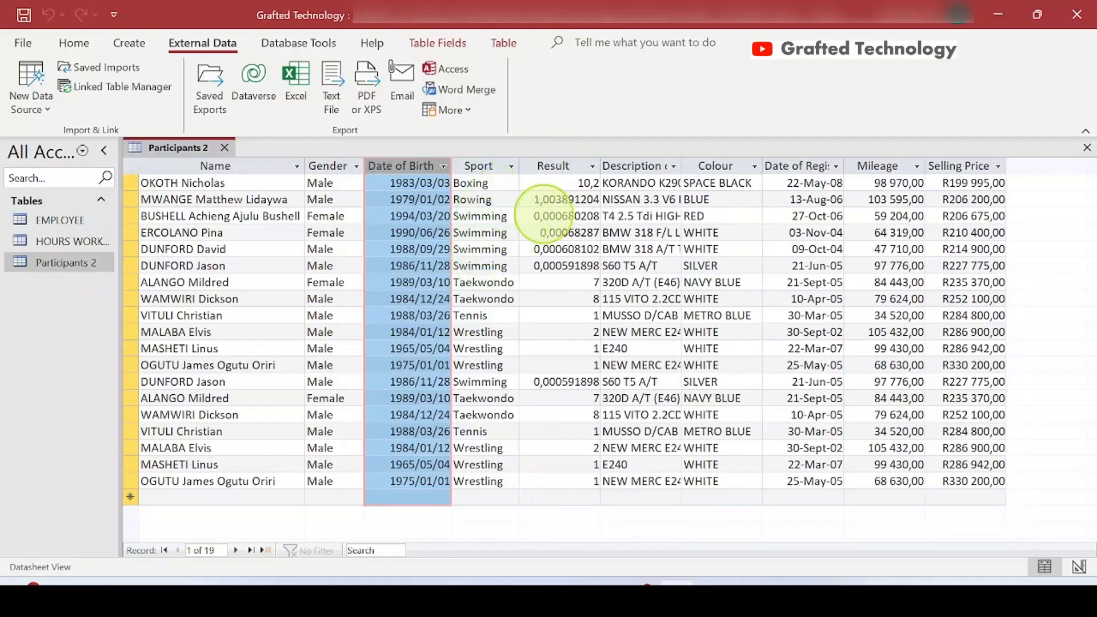
Step: Fit the Result, Description of vehicle, Mileage and Date of Registration of vehicle columns to their contents and check the table's full width
double_click(600, 165)
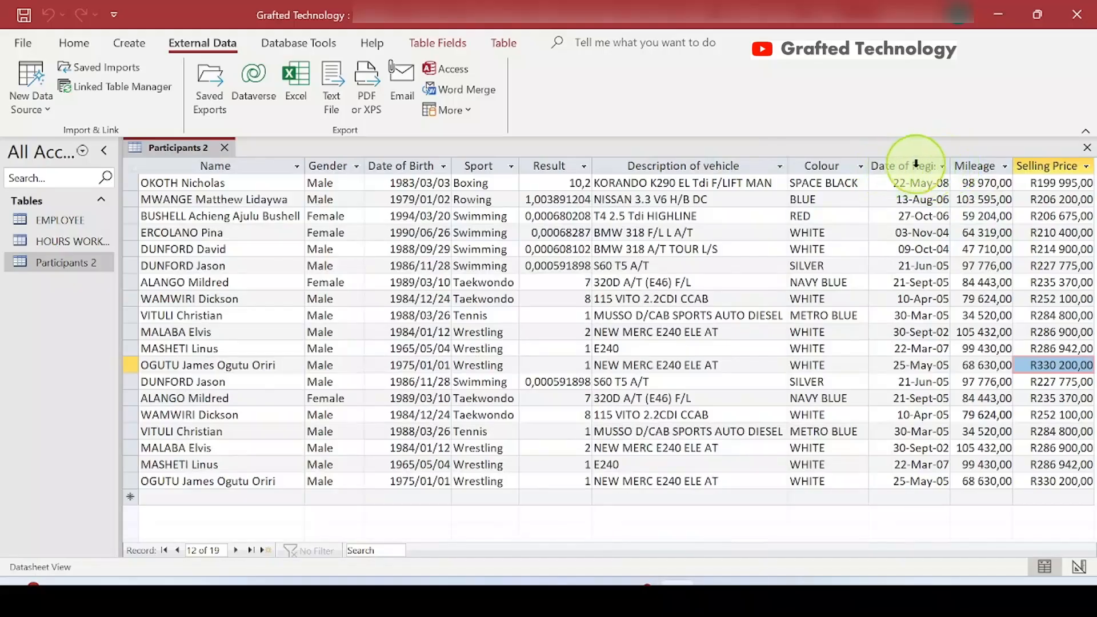
double_click(950, 164)
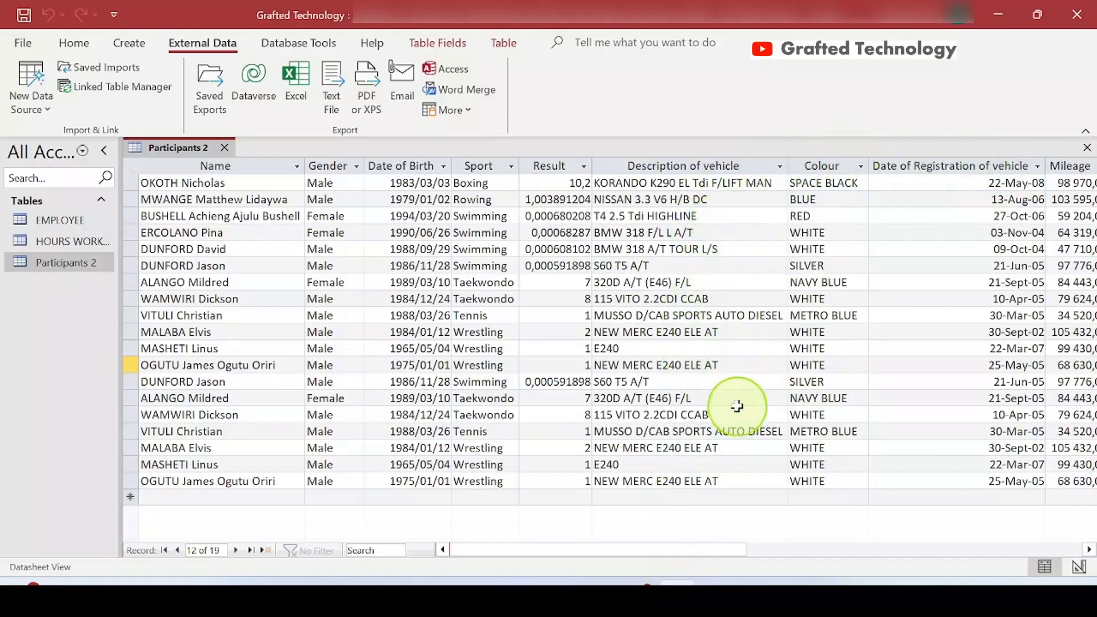
left_click_drag(681, 550, 749, 548)
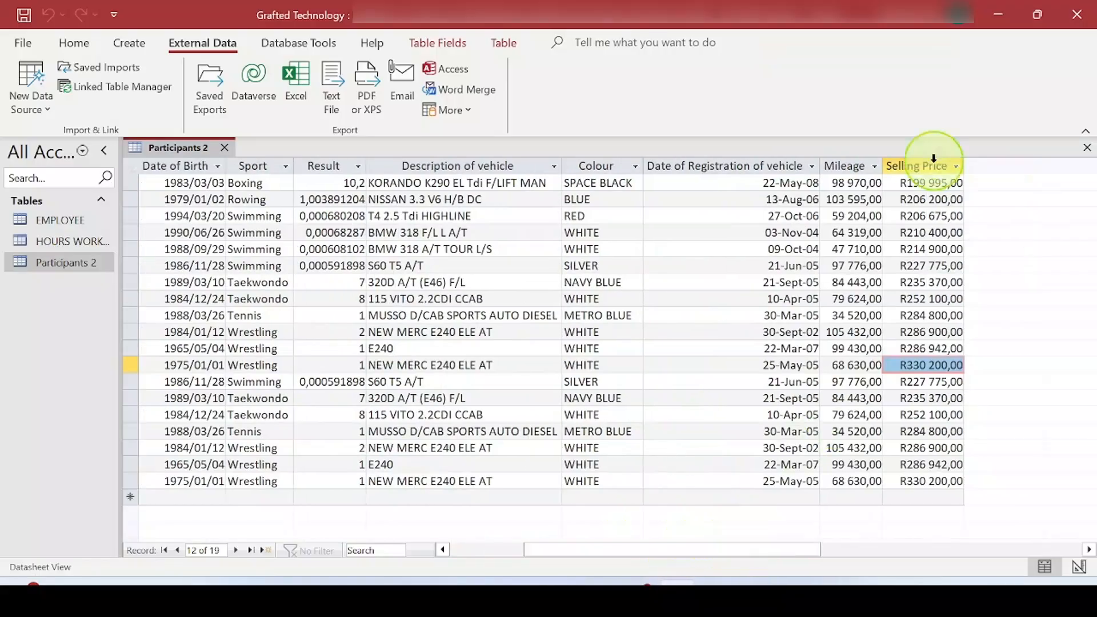
left_click_drag(654, 549, 66, 464)
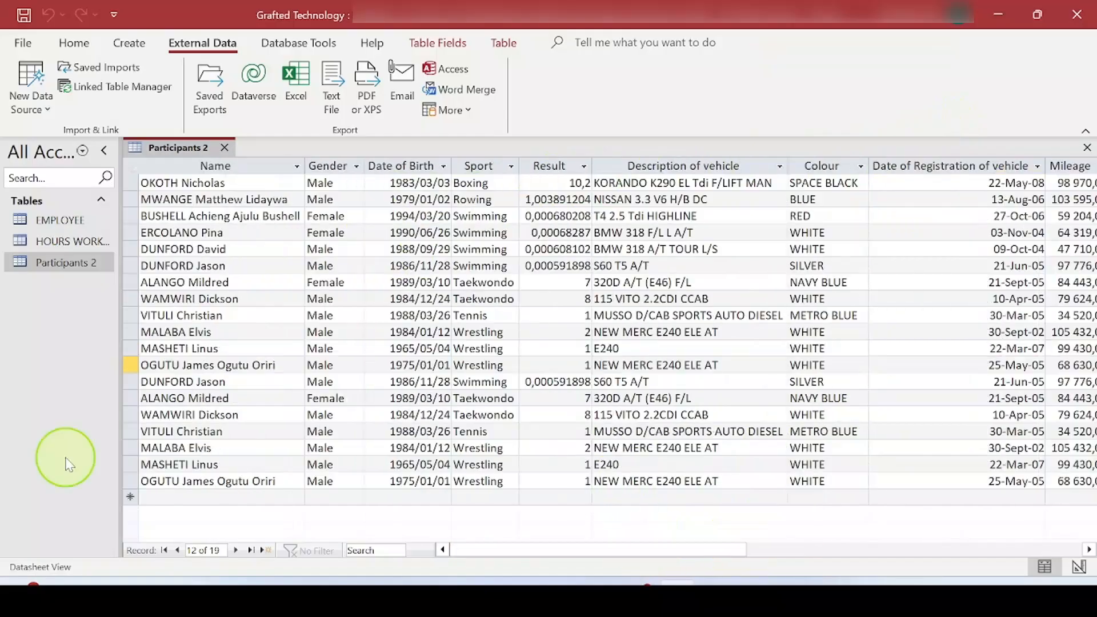